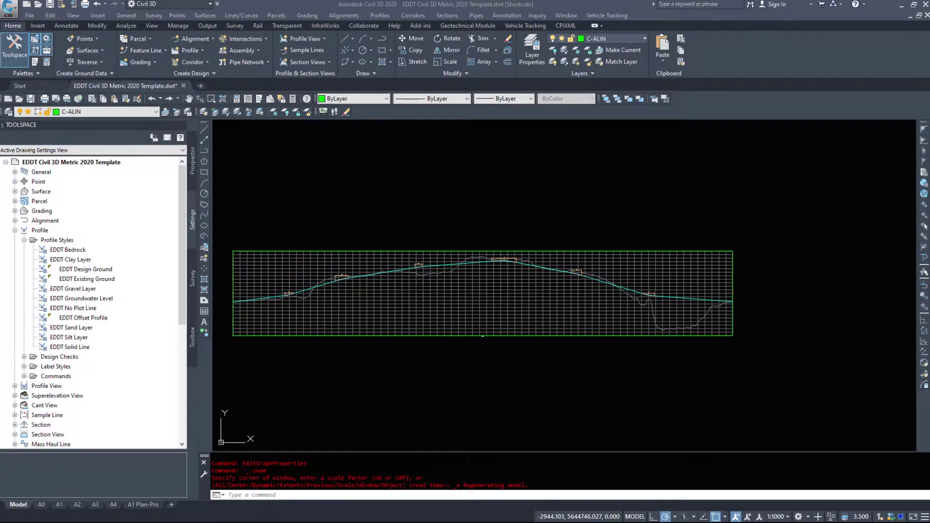
{"action": "left_click", "coordinate": [257, 287]}
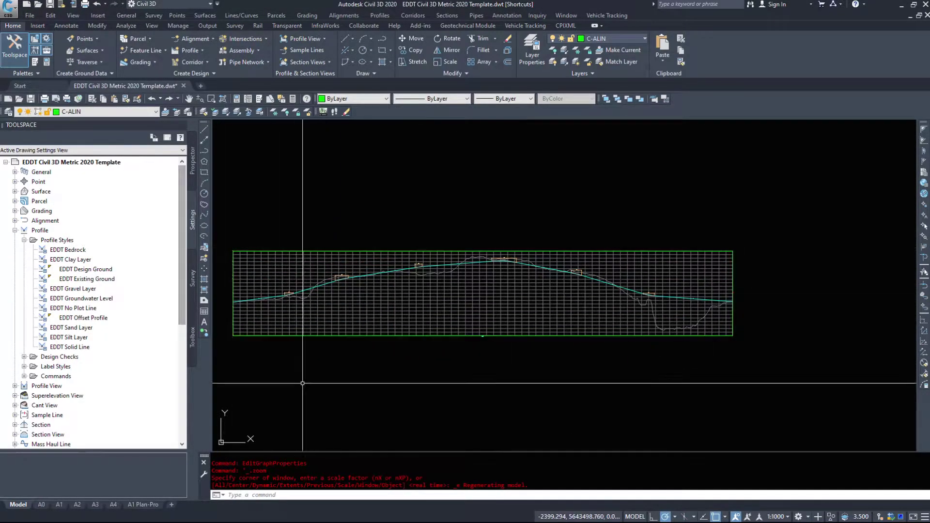
{"action": "left_click", "coordinate": [340, 312]}
{"action": "right_click", "coordinate": [341, 312]}
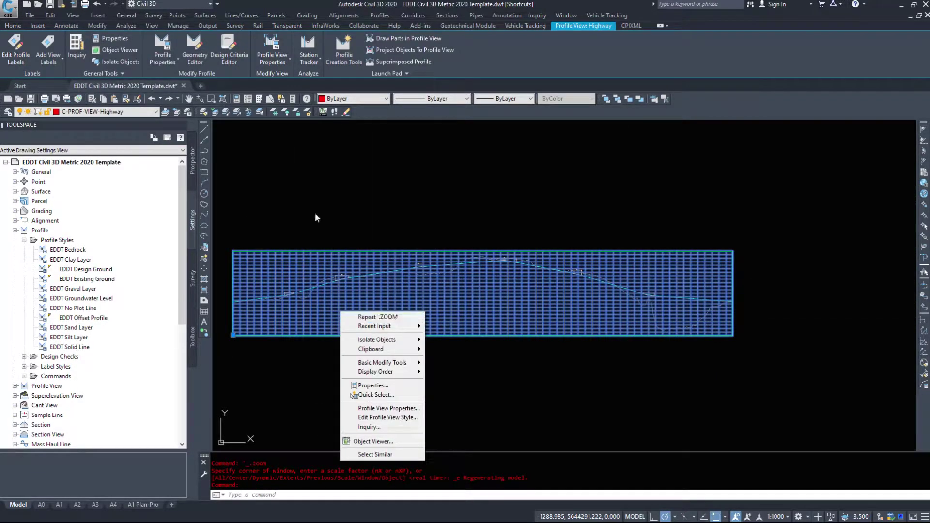
{"action": "left_click", "coordinate": [57, 230]}
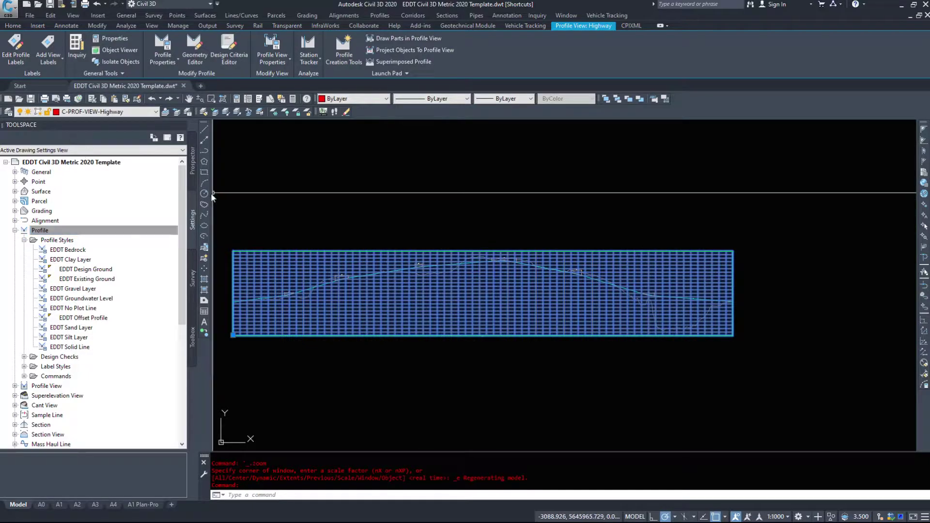
Collapse the Profile settings branch and expand the Profile View Styles collection in the drawing settings.
{"action": "left_click", "coordinate": [24, 240]}
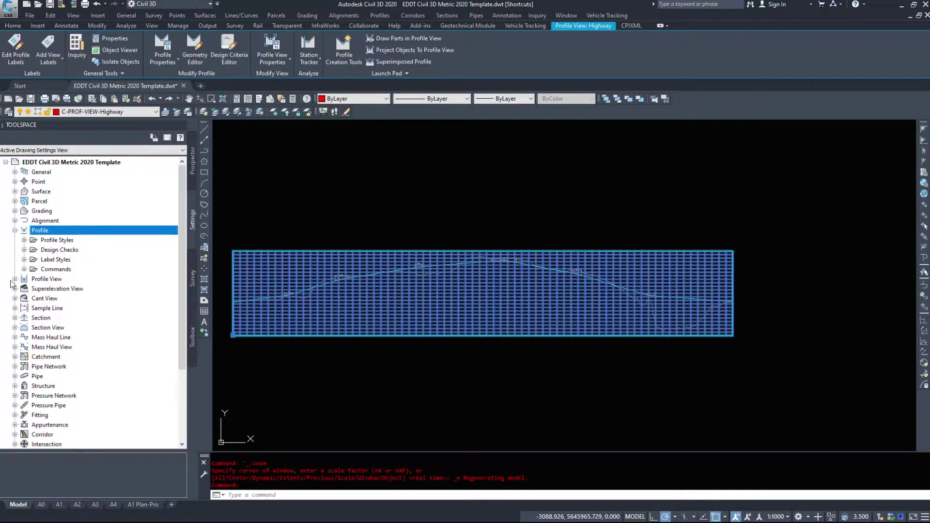
{"action": "left_click", "coordinate": [14, 230]}
{"action": "left_click", "coordinate": [15, 240]}
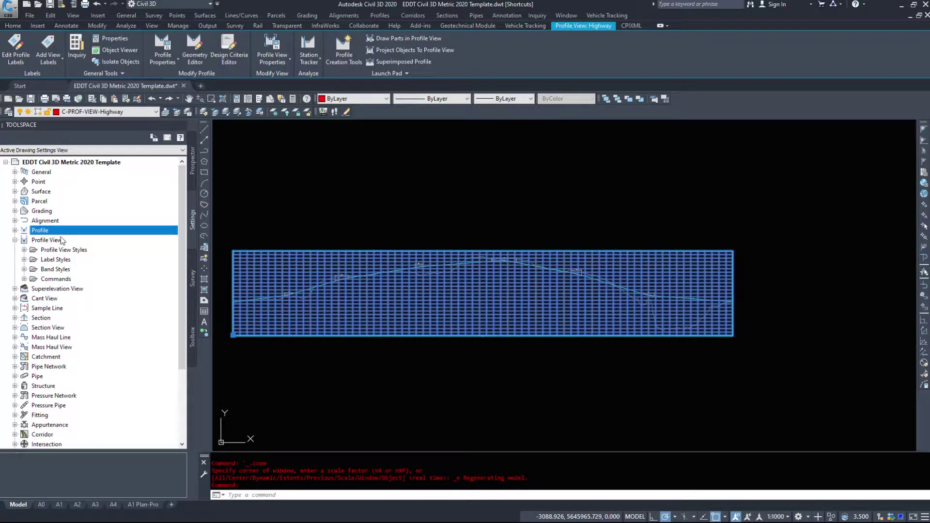
{"action": "left_click", "coordinate": [23, 249]}
Look through the EDDT profile view styles with their different vertical exaggerations and station intervals, and clear the selection in the drawing.
{"action": "left_click", "coordinate": [70, 260]}
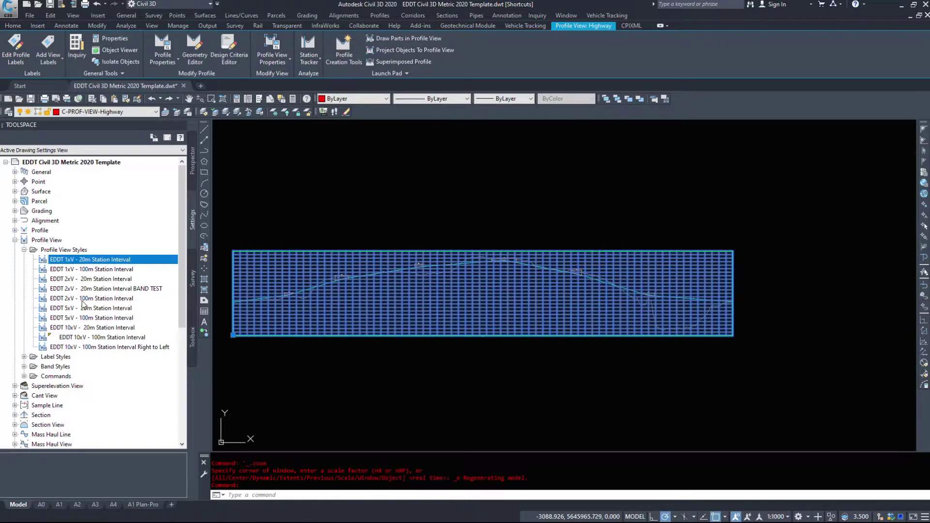
{"action": "mouse_move", "coordinate": [83, 302]}
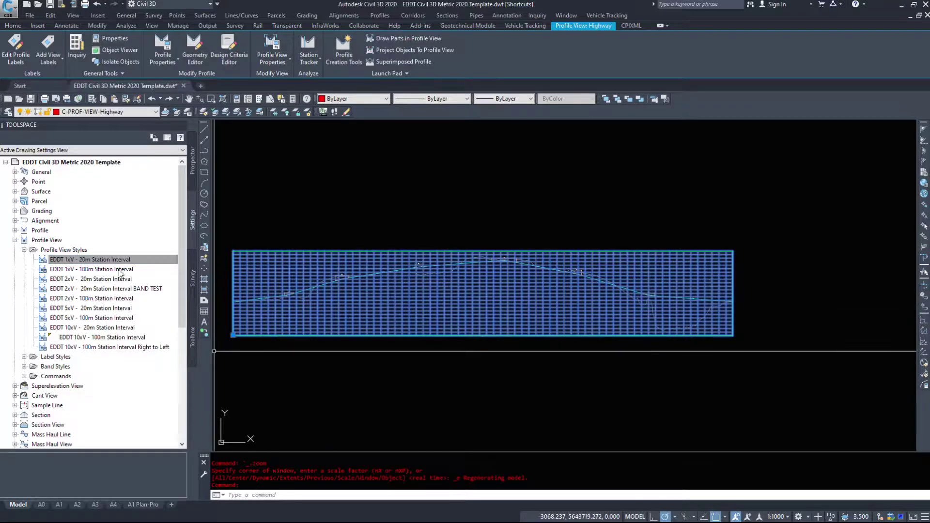
{"action": "left_click", "coordinate": [98, 269]}
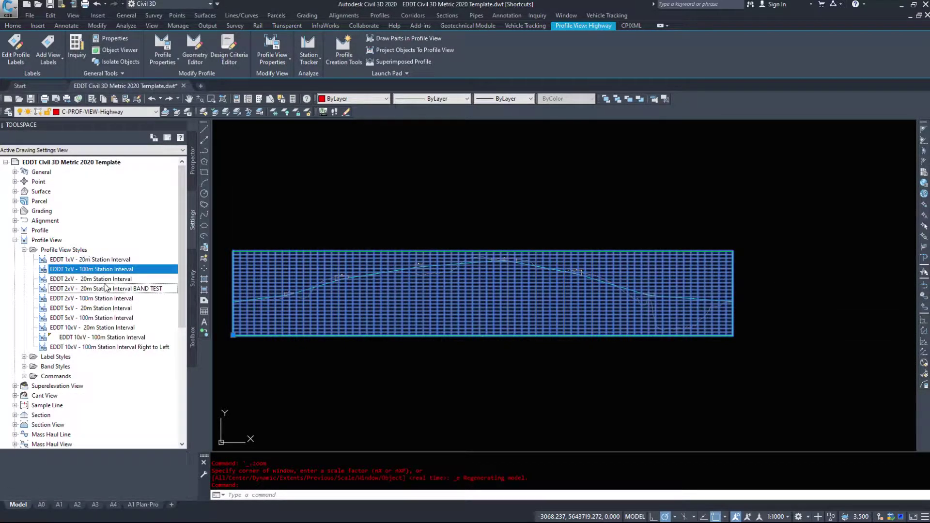
{"action": "left_click", "coordinate": [105, 290]}
{"action": "left_click", "coordinate": [86, 309]}
{"action": "left_click", "coordinate": [81, 328]}
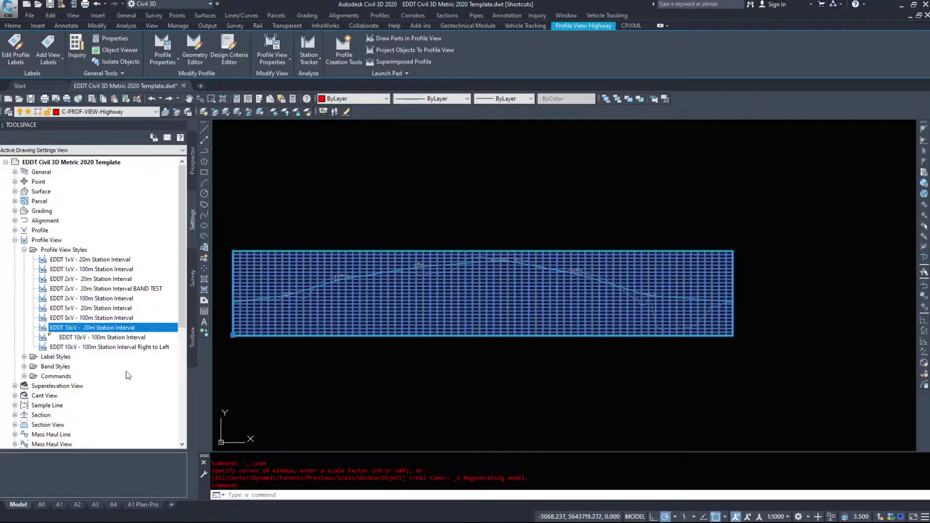
{"action": "key", "text": "Escape"}
{"action": "key", "text": "Escape"}
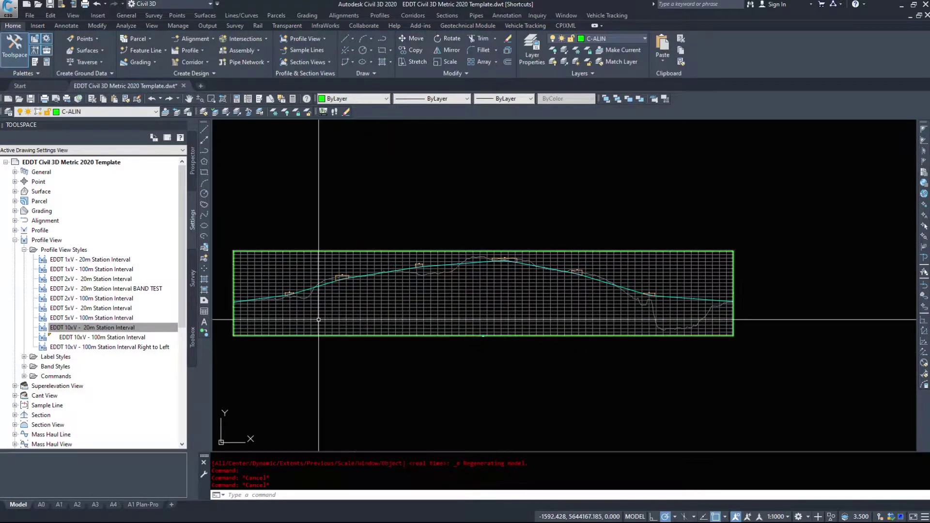
Open the style of the highway profile view for editing and place its dialog clear of the settings tree.
{"action": "left_click", "coordinate": [458, 320]}
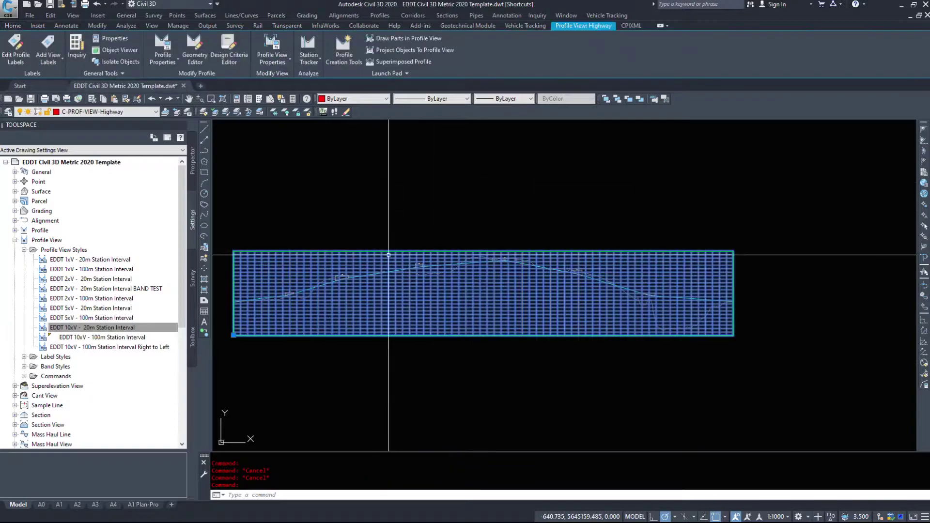
{"action": "middle_click_drag", "start_coordinate": [380, 265], "coordinate": [417, 264]}
{"action": "scroll", "coordinate": [386, 287], "scroll_direction": "up", "scroll_amount": 2}
{"action": "scroll", "coordinate": [365, 292], "scroll_direction": "down", "scroll_amount": 2}
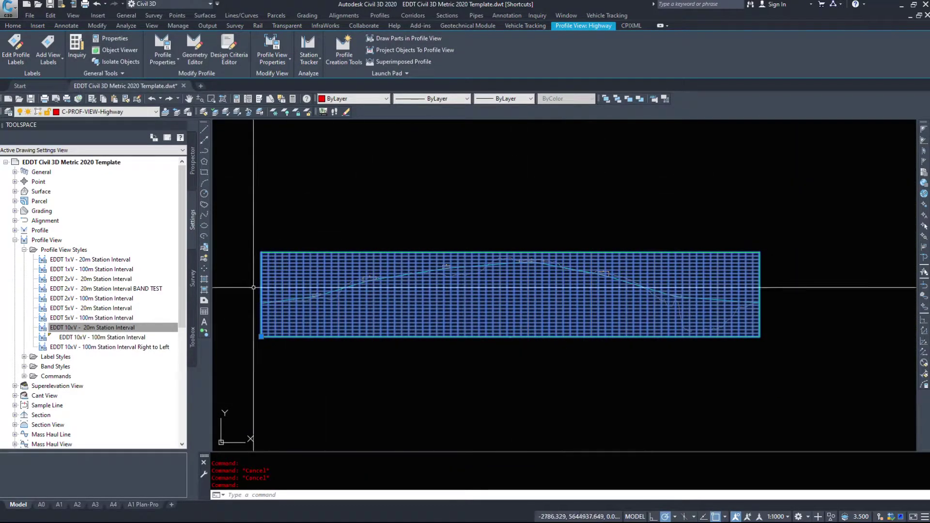
{"action": "right_click", "coordinate": [430, 315]}
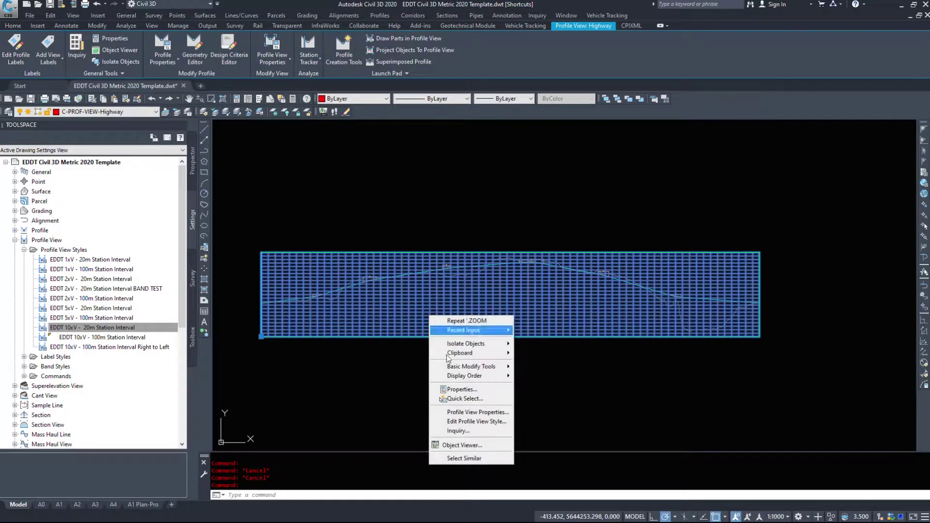
{"action": "left_click", "coordinate": [475, 422]}
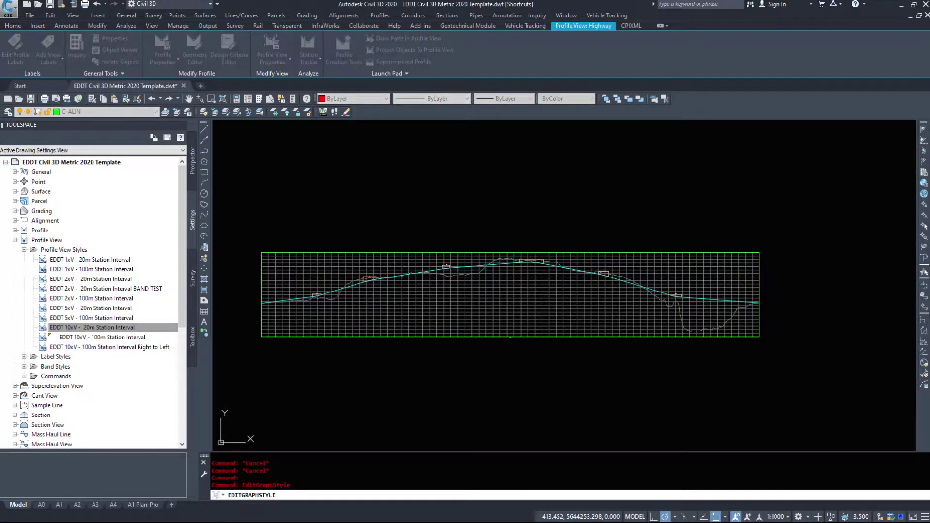
{"action": "left_click_drag", "start_coordinate": [354, 151], "coordinate": [412, 21]}
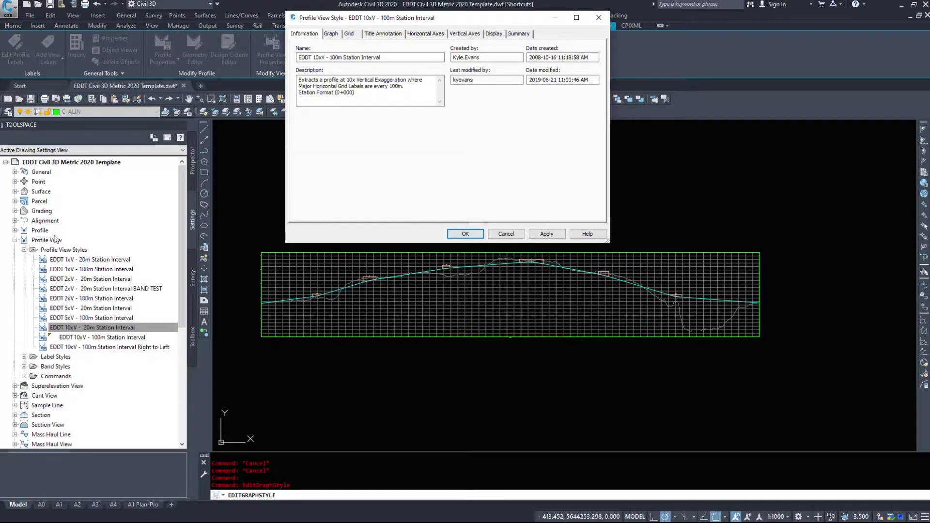
{"action": "left_click_drag", "start_coordinate": [428, 20], "coordinate": [412, 101]}
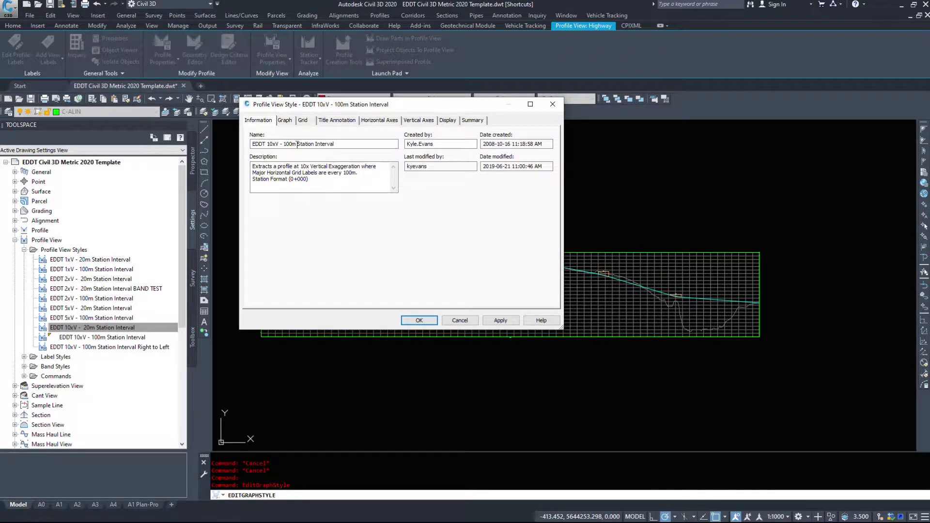
Review the profile view style's name and description.
{"action": "left_click_drag", "start_coordinate": [360, 146], "coordinate": [177, 132]}
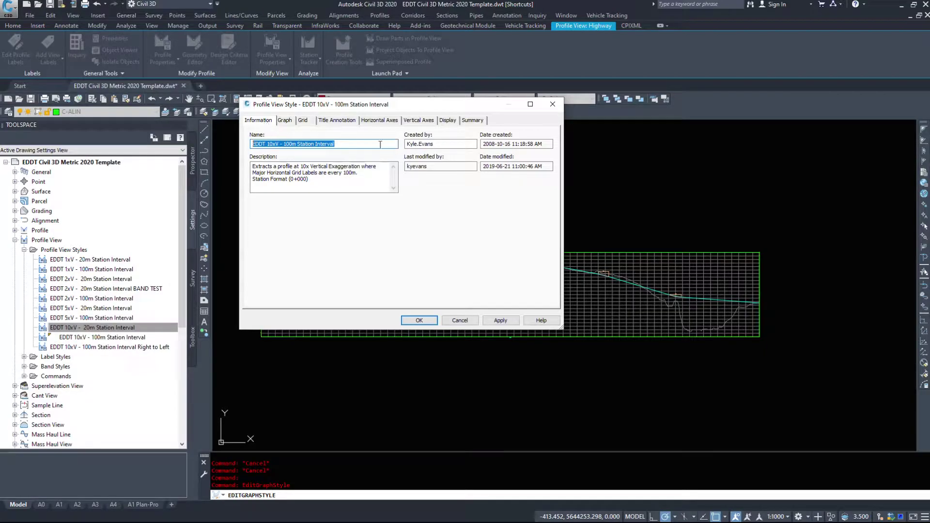
{"action": "left_click", "coordinate": [329, 182]}
{"action": "key", "text": "ctrl+a"}
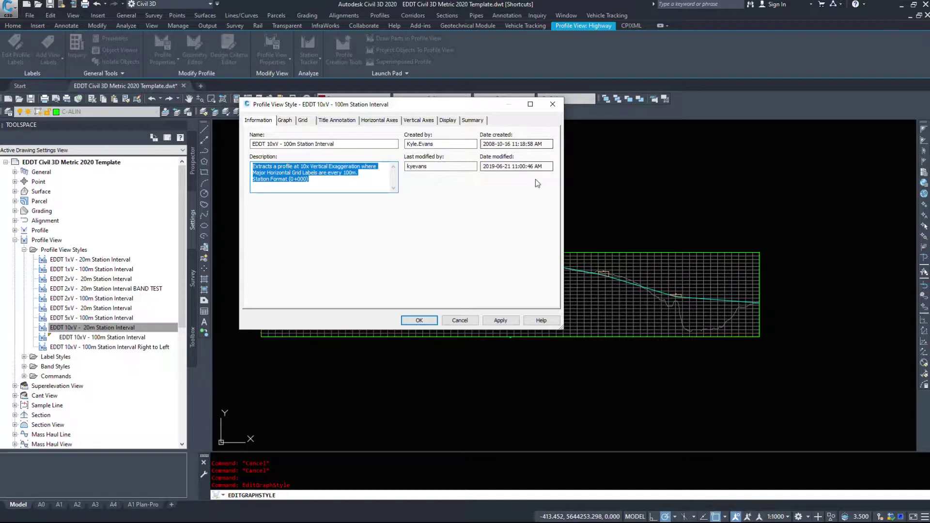
Try vertical exaggerations of 20 and 1 in the profile view style's graph settings.
{"action": "left_click", "coordinate": [285, 121]}
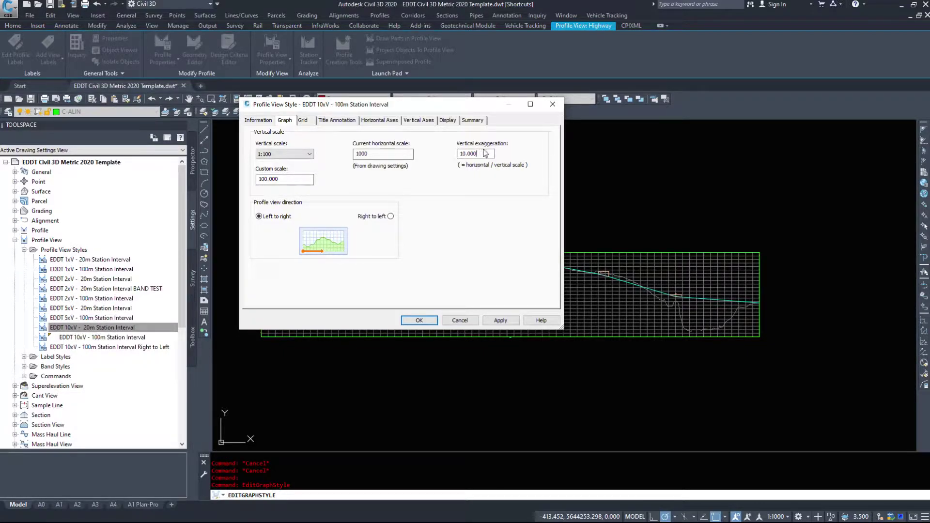
{"action": "double_click", "coordinate": [485, 154]}
{"action": "type", "text": "20"}
{"action": "left_click", "coordinate": [391, 152]}
{"action": "left_click_drag", "start_coordinate": [483, 152], "coordinate": [266, 93]}
{"action": "type", "text": "1"}
{"action": "left_click", "coordinate": [387, 153]}
Look through the preset vertical scales and try one in place of the custom scale.
{"action": "left_click", "coordinate": [291, 152]}
{"action": "left_click", "coordinate": [288, 154]}
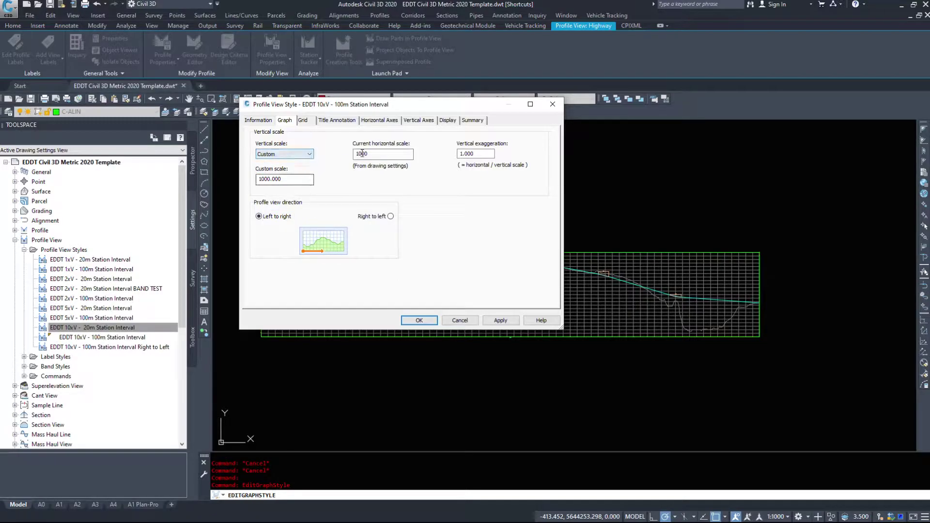
{"action": "left_click", "coordinate": [289, 155]}
{"action": "left_click", "coordinate": [290, 155]}
{"action": "left_click", "coordinate": [292, 155]}
{"action": "left_click", "coordinate": [283, 207]}
{"action": "left_click_drag", "start_coordinate": [288, 179], "coordinate": [256, 183]}
Set the style's vertical exaggeration to 100 and apply it to the profile view.
{"action": "left_click_drag", "start_coordinate": [486, 154], "coordinate": [441, 149]}
{"action": "type", "text": "1"}
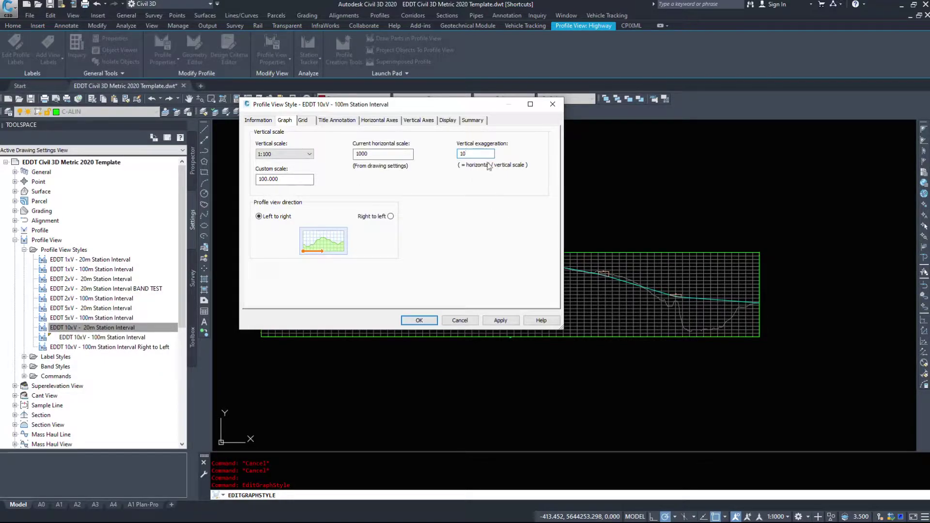
{"action": "type", "text": "0"}
{"action": "left_click", "coordinate": [499, 321]}
{"action": "left_click", "coordinate": [418, 320]}
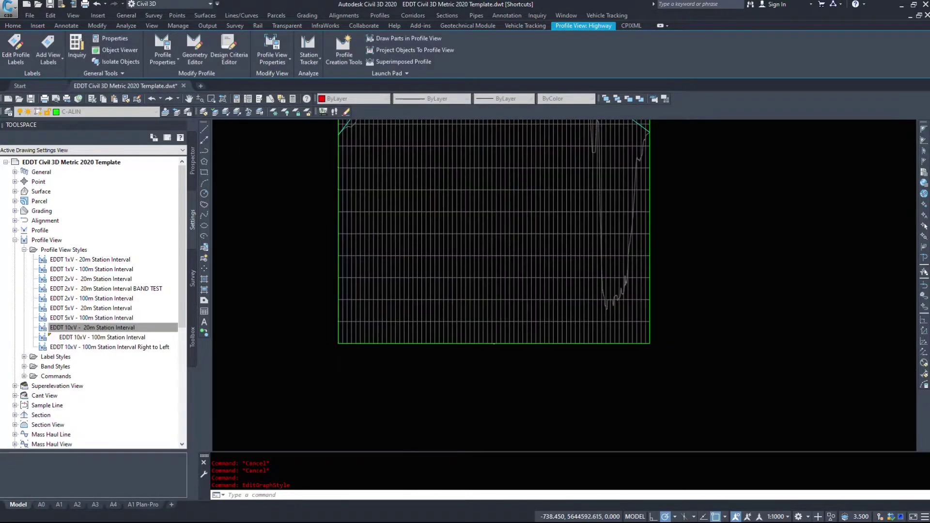
Examine how the vertically stretched profile view looks compared with the surface plan.
{"action": "scroll", "coordinate": [472, 345], "scroll_direction": "down", "scroll_amount": 6}
{"action": "scroll", "coordinate": [557, 266], "scroll_direction": "up", "scroll_amount": 4}
{"action": "middle_click_drag", "start_coordinate": [516, 318], "coordinate": [573, 291]}
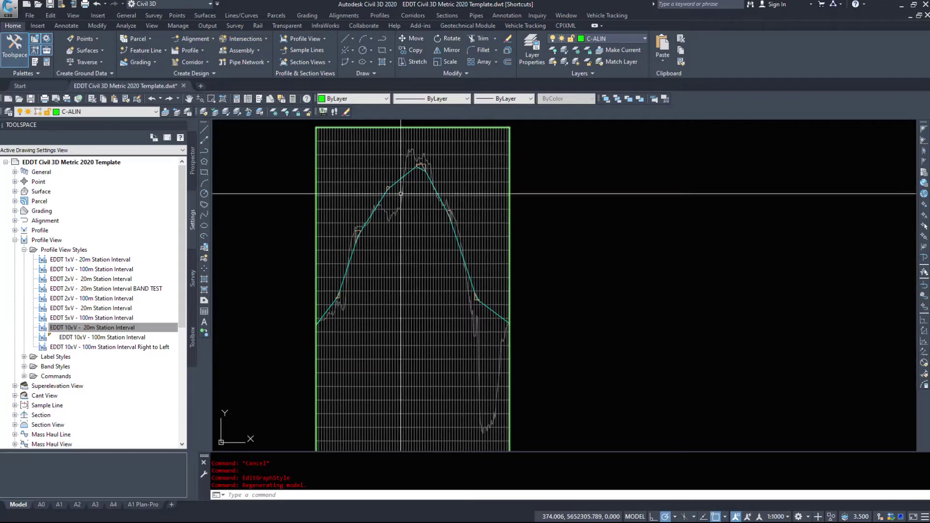
{"action": "scroll", "coordinate": [333, 349], "scroll_direction": "up", "scroll_amount": 3}
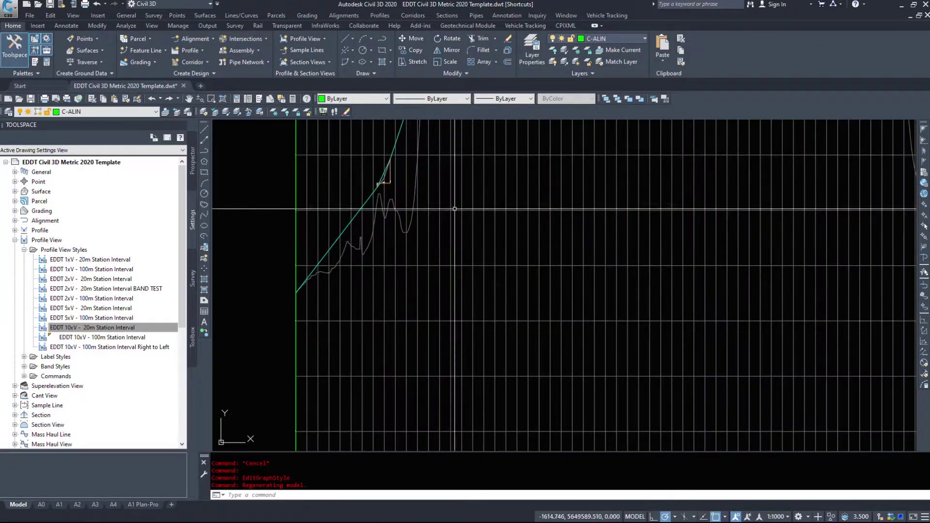
{"action": "scroll", "coordinate": [472, 198], "scroll_direction": "down", "scroll_amount": 9}
{"action": "middle_click_drag", "start_coordinate": [449, 169], "coordinate": [444, 243]}
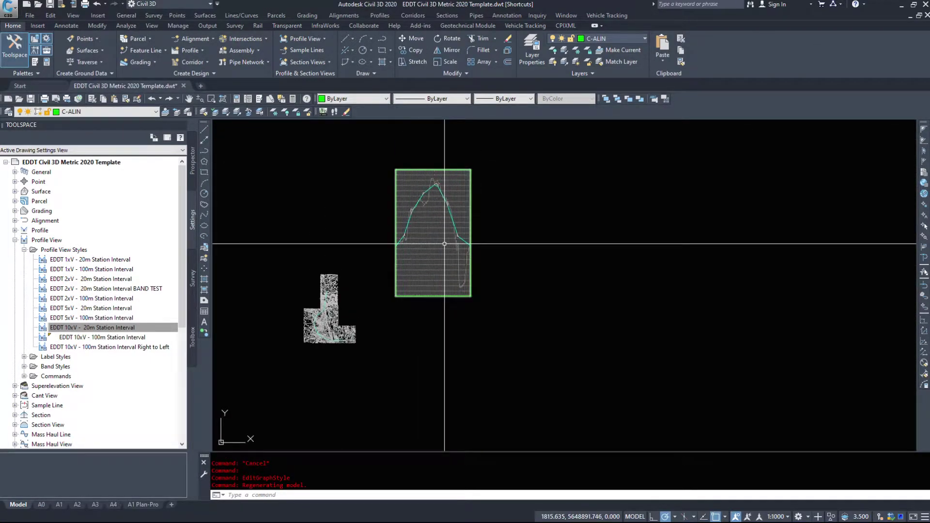
Reopen the highway profile view's style and set its vertical exaggeration to 10, applying the change.
{"action": "scroll", "coordinate": [411, 254], "scroll_direction": "up", "scroll_amount": 2}
{"action": "left_click", "coordinate": [395, 253]}
{"action": "right_click", "coordinate": [396, 238]}
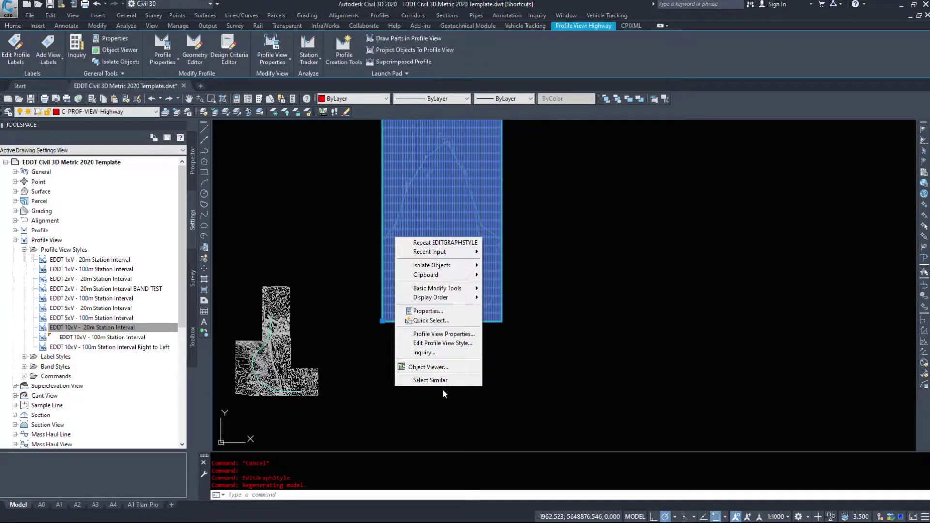
{"action": "left_click", "coordinate": [429, 334]}
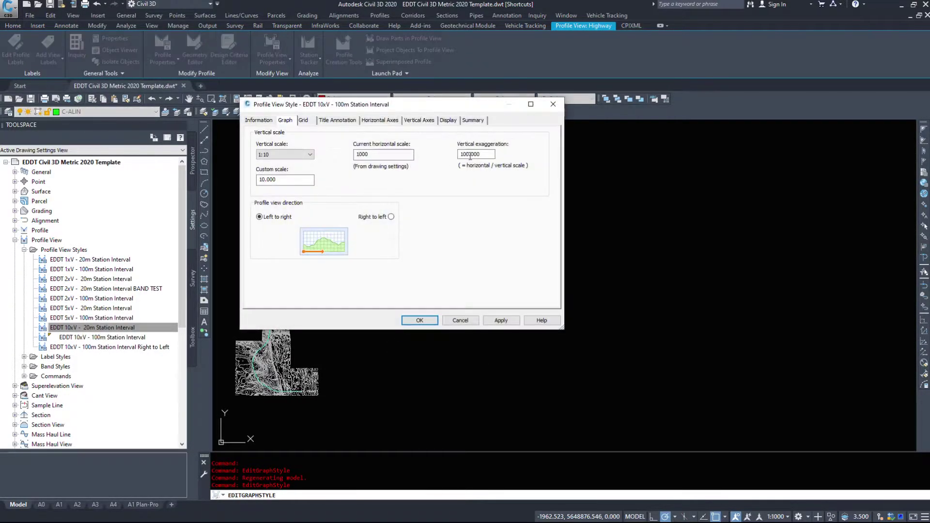
{"action": "left_click_drag", "start_coordinate": [486, 156], "coordinate": [288, 138]}
{"action": "type", "text": "10"}
{"action": "left_click", "coordinate": [499, 320]}
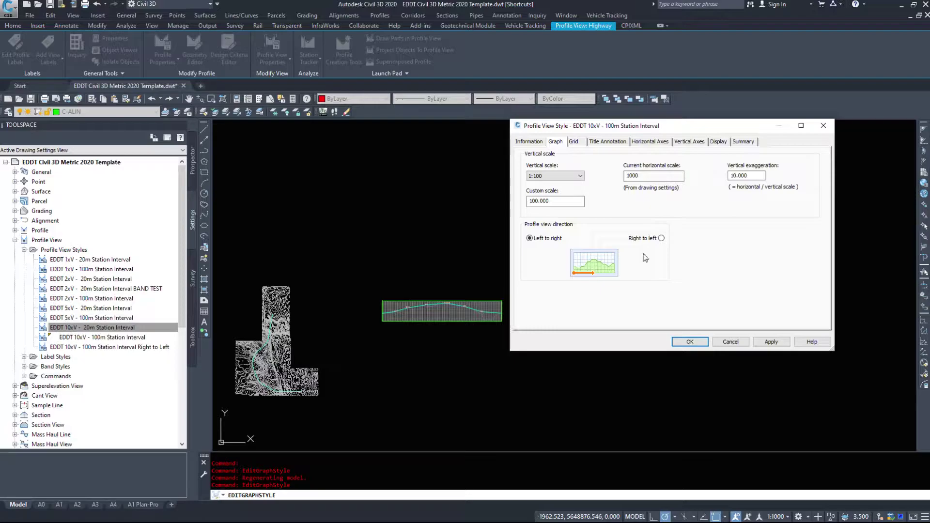
Change the profile view direction to right to left and apply it to the style.
{"action": "left_click", "coordinate": [661, 238]}
{"action": "left_click", "coordinate": [771, 342]}
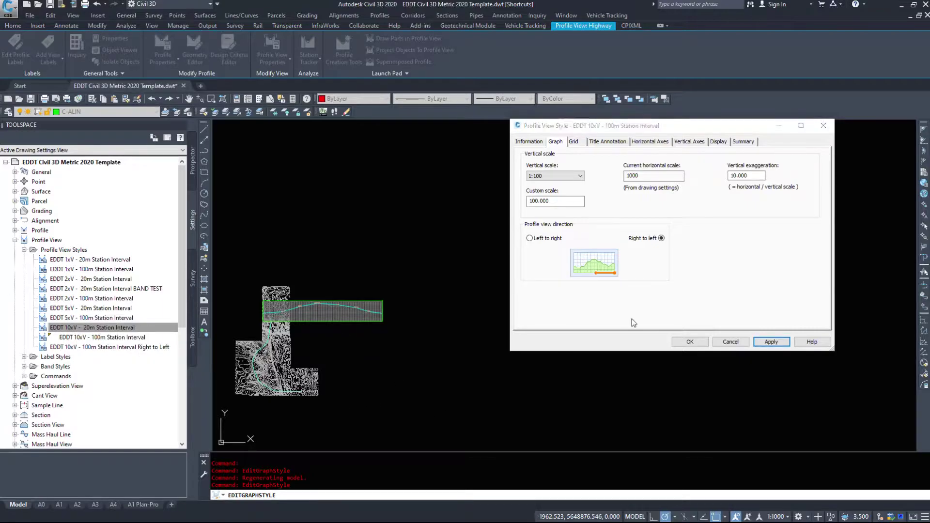
{"action": "left_click", "coordinate": [689, 343]}
Move the reversed profile view to an empty area just below the surface plan and deselect it.
{"action": "middle_click_drag", "start_coordinate": [421, 362], "coordinate": [604, 276]}
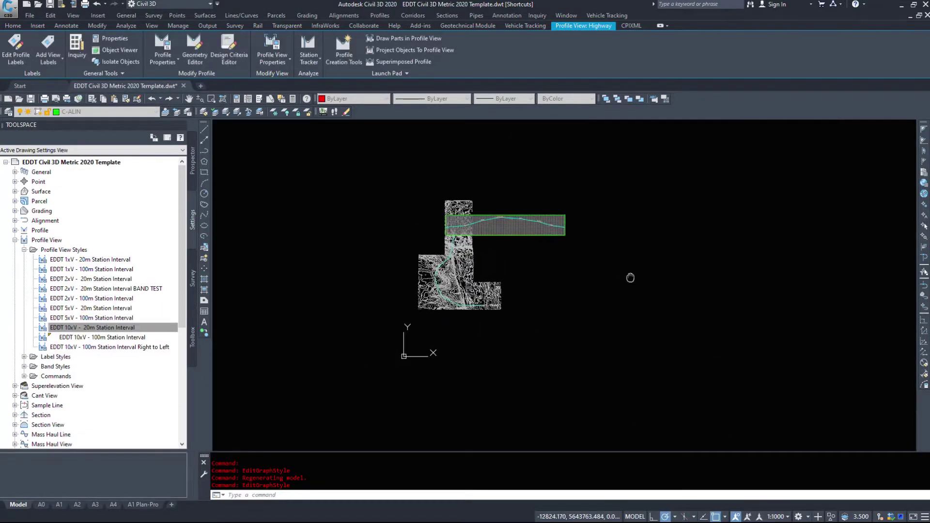
{"action": "left_click", "coordinate": [521, 237]}
{"action": "left_click", "coordinate": [504, 233]}
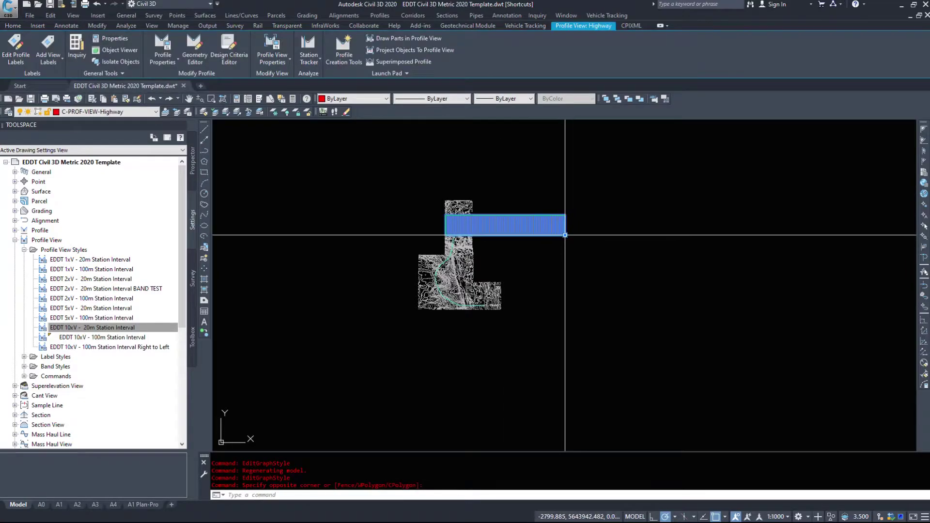
{"action": "left_click", "coordinate": [565, 235]}
{"action": "left_click", "coordinate": [487, 349]}
{"action": "scroll", "coordinate": [484, 319], "scroll_direction": "up", "scroll_amount": 4}
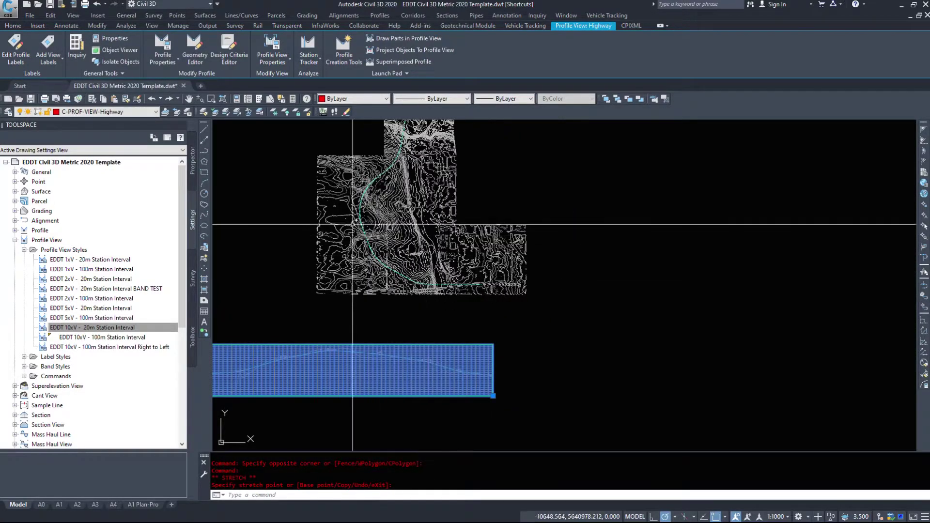
{"action": "middle_click_drag", "start_coordinate": [582, 335], "coordinate": [660, 308]}
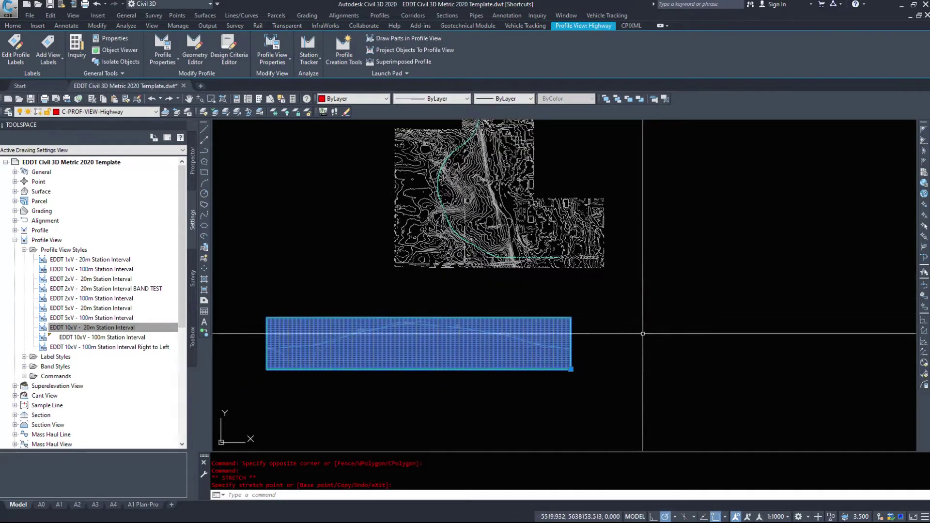
{"action": "key", "text": "Escape"}
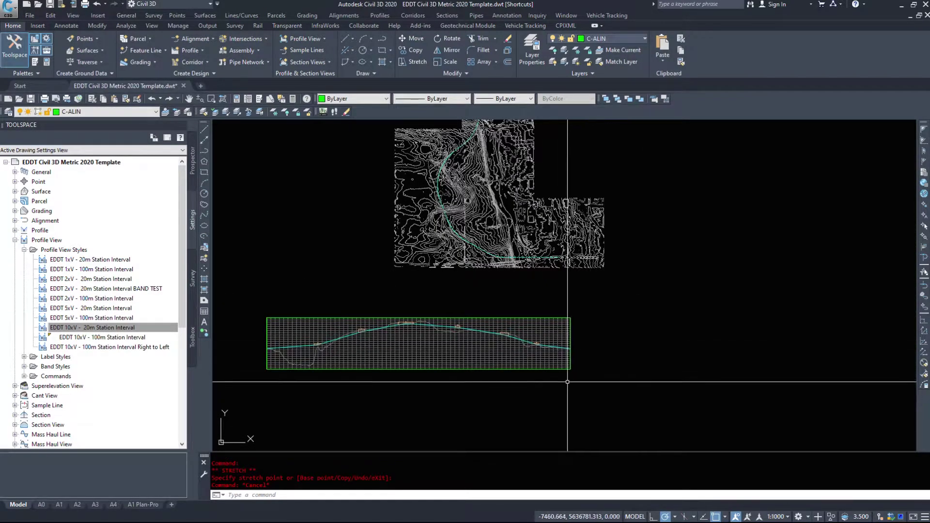
{"action": "mouse_move", "coordinate": [606, 300]}
{"action": "middle_mouse_down"}
{"action": "mouse_move", "coordinate": [576, 334]}
{"action": "mouse_move", "coordinate": [574, 389]}
{"action": "middle_mouse_up"}
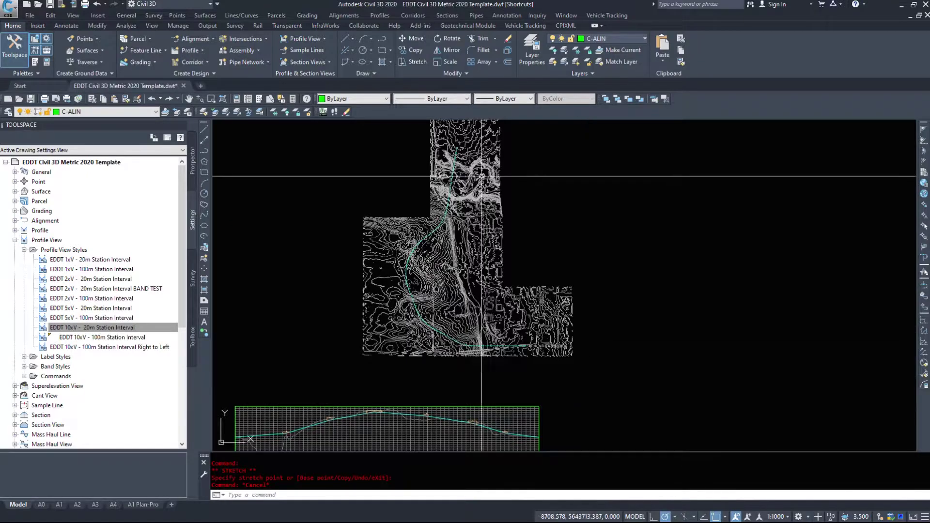
Reopen the highway profile view's style and bring up its grid settings.
{"action": "mouse_move", "coordinate": [481, 176]}
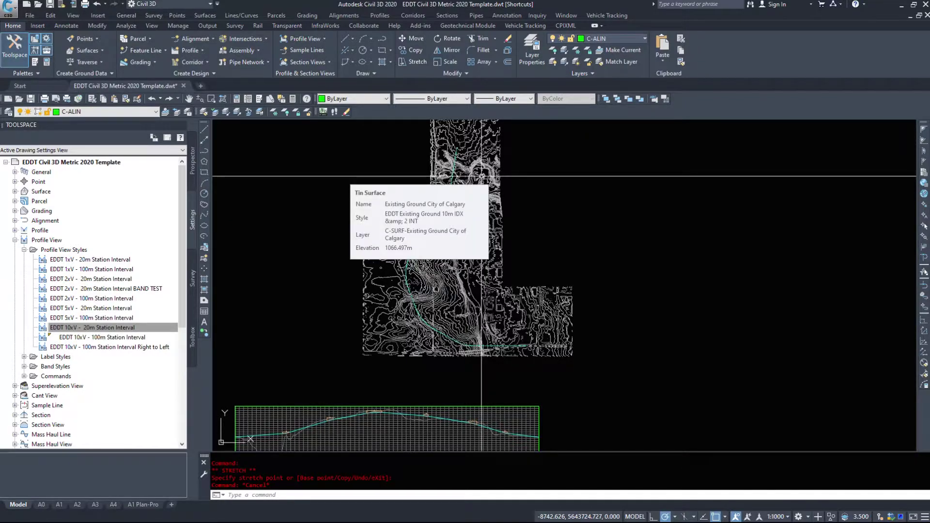
{"action": "scroll", "coordinate": [548, 216], "scroll_direction": "down", "scroll_amount": 2}
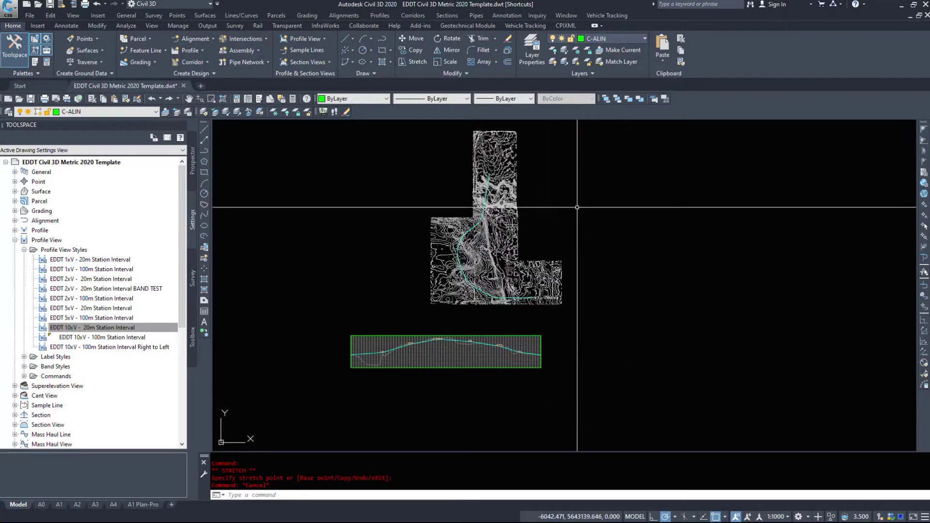
{"action": "left_click", "coordinate": [440, 368]}
{"action": "left_click", "coordinate": [440, 371]}
{"action": "right_click", "coordinate": [456, 372]}
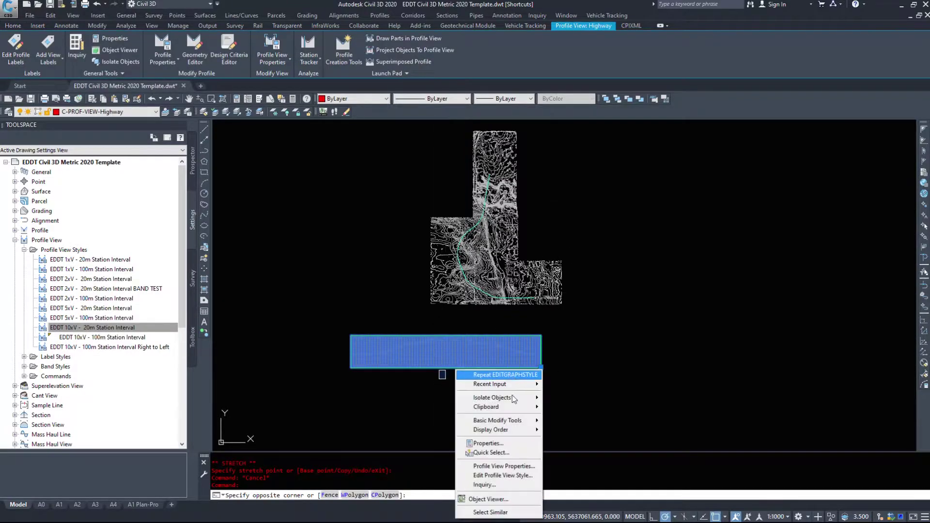
{"action": "left_click", "coordinate": [503, 466]}
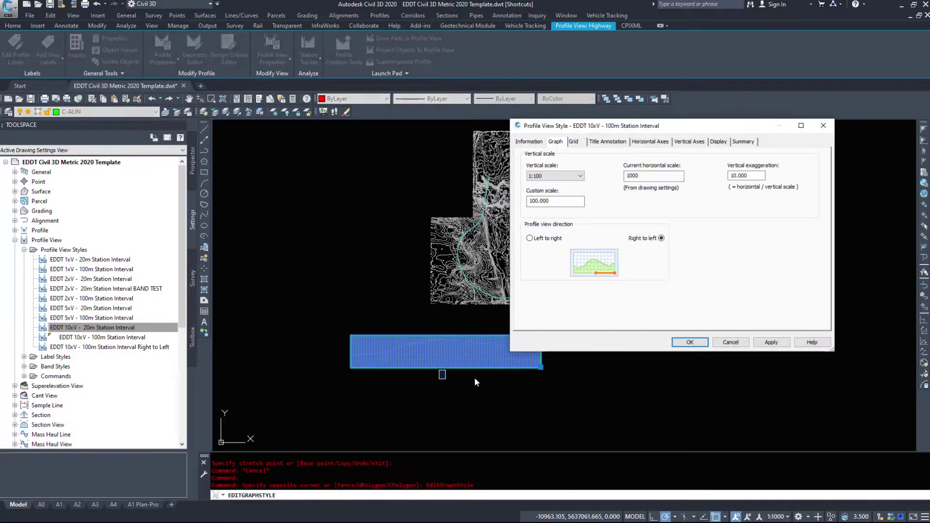
{"action": "left_click", "coordinate": [573, 143]}
{"action": "left_click", "coordinate": [555, 142]}
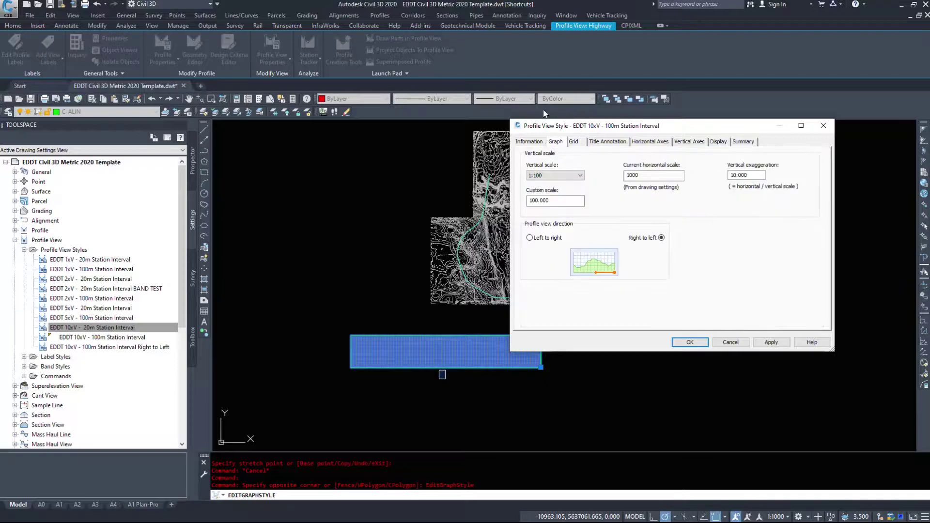
{"action": "left_click", "coordinate": [575, 142]}
{"action": "left_click_drag", "start_coordinate": [586, 128], "coordinate": [591, 136]}
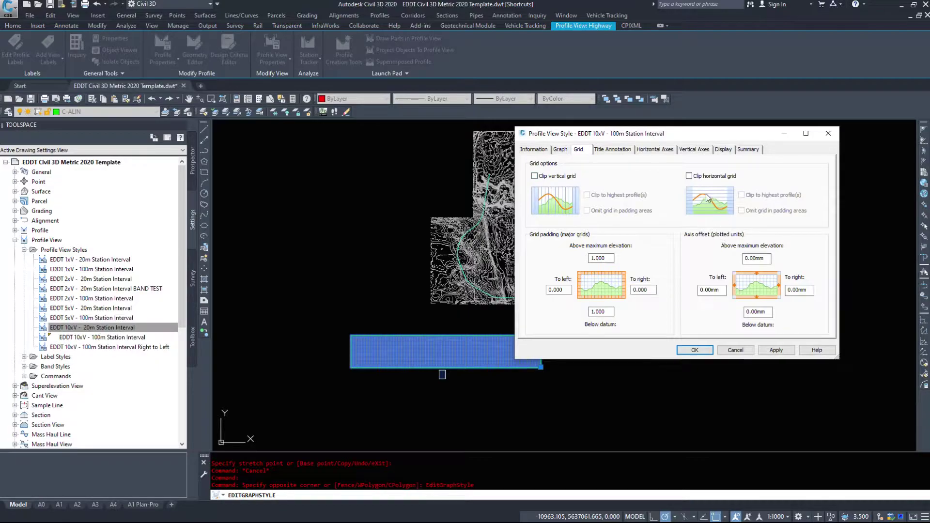
Examine the vertical and horizontal grid clipping options and the grid padding above maximum elevation.
{"action": "left_click", "coordinate": [545, 178]}
{"action": "left_click", "coordinate": [689, 177]}
{"action": "left_click", "coordinate": [689, 176]}
{"action": "left_click", "coordinate": [543, 176]}
{"action": "left_click_drag", "start_coordinate": [610, 260], "coordinate": [532, 266]}
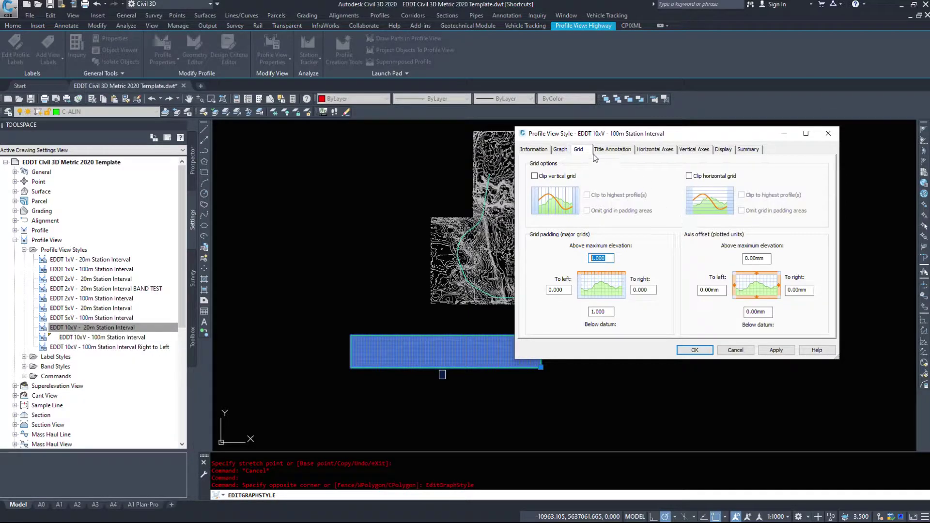
View the title annotation settings and close the profile view style with OK.
{"action": "left_click", "coordinate": [613, 151]}
{"action": "left_click_drag", "start_coordinate": [638, 138], "coordinate": [679, 111]}
{"action": "left_click", "coordinate": [733, 322]}
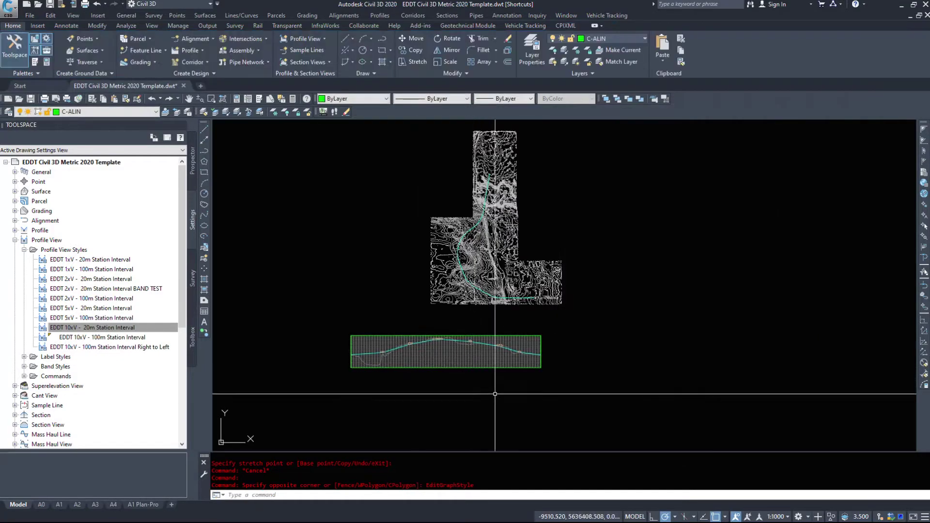
Set the drawing's annotation scale to 1:10000 so the profile view's labels and titles enlarge.
{"action": "scroll", "coordinate": [452, 385], "scroll_direction": "up", "scroll_amount": 4}
{"action": "middle_click_drag", "start_coordinate": [445, 383], "coordinate": [531, 407]}
{"action": "left_click", "coordinate": [775, 516]}
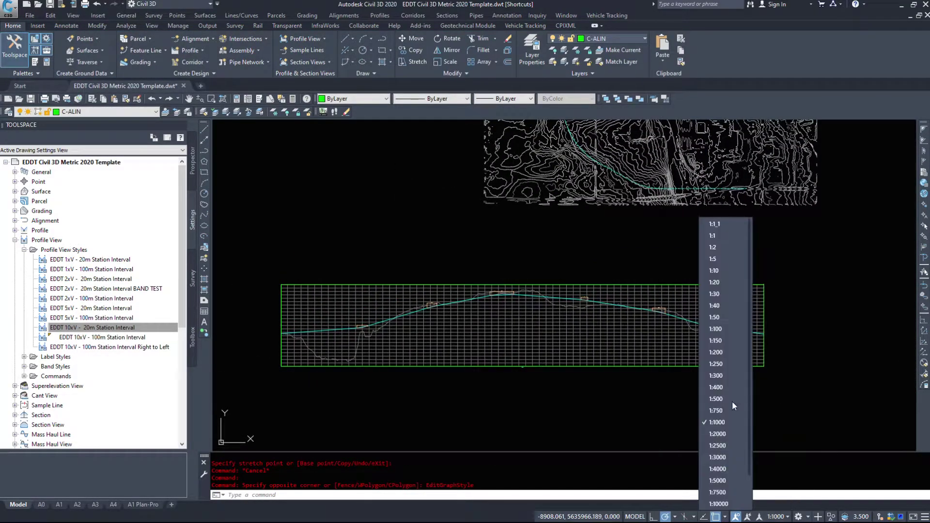
{"action": "left_click", "coordinate": [719, 504]}
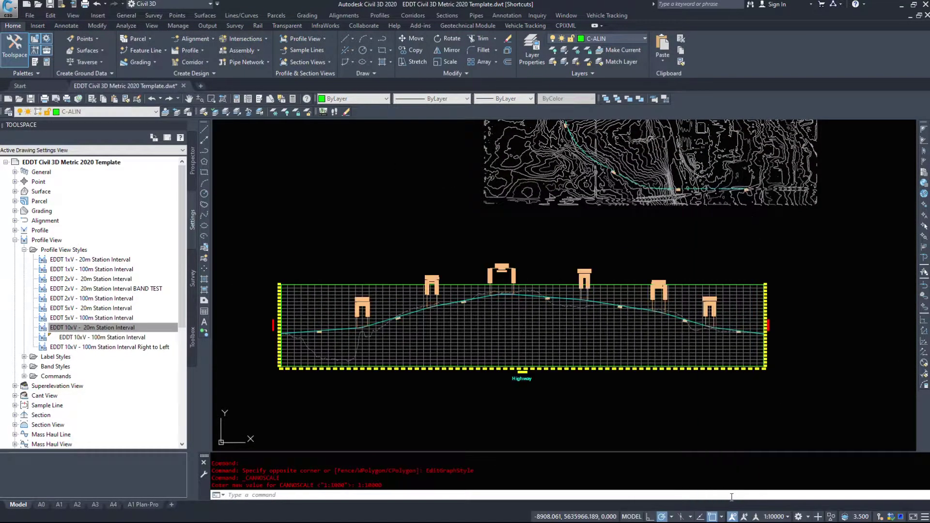
Reopen the highway profile view's style at its title annotation settings, keeping the profile view in sight.
{"action": "left_click", "coordinate": [500, 359]}
{"action": "right_click", "coordinate": [508, 341]}
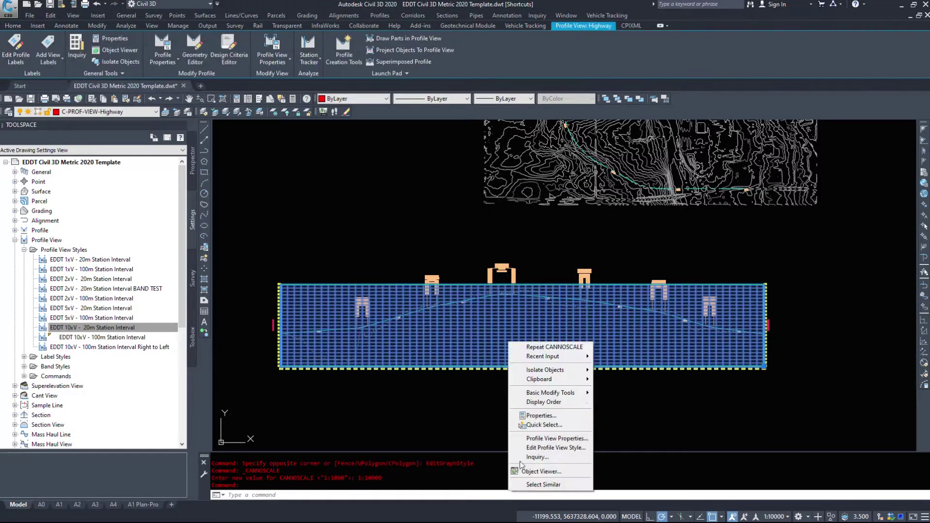
{"action": "left_click", "coordinate": [554, 448]}
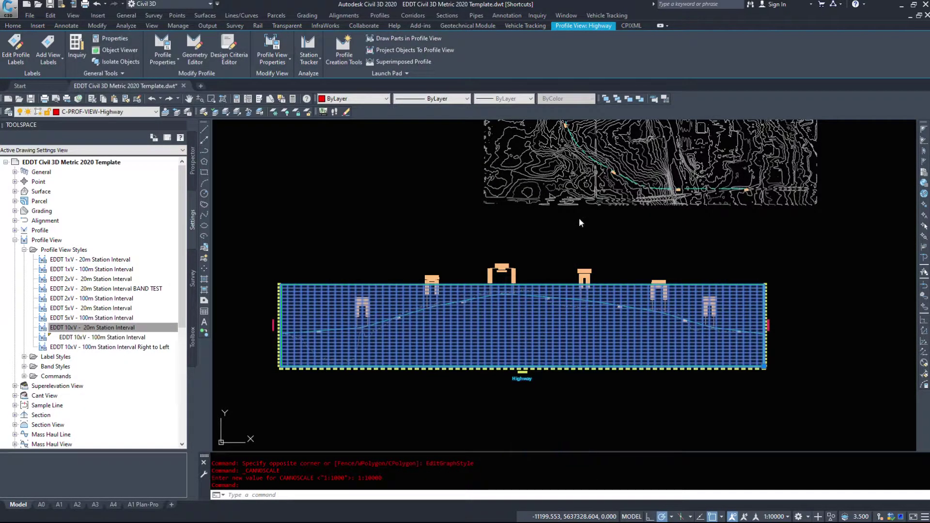
{"action": "left_click_drag", "start_coordinate": [680, 104], "coordinate": [413, 24]}
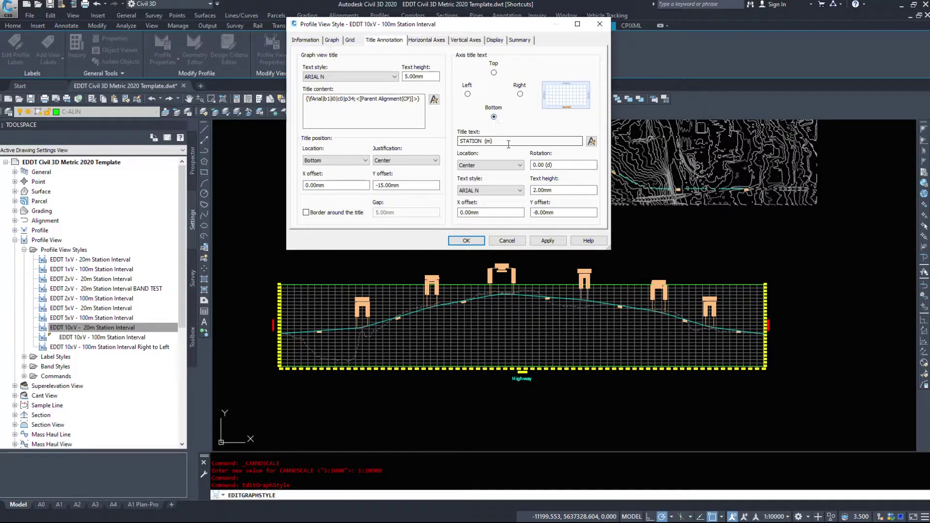
Examine the bottom axis title text and the properties available for the graph view title content, cancelling the text editor.
{"action": "left_click_drag", "start_coordinate": [501, 140], "coordinate": [458, 142]}
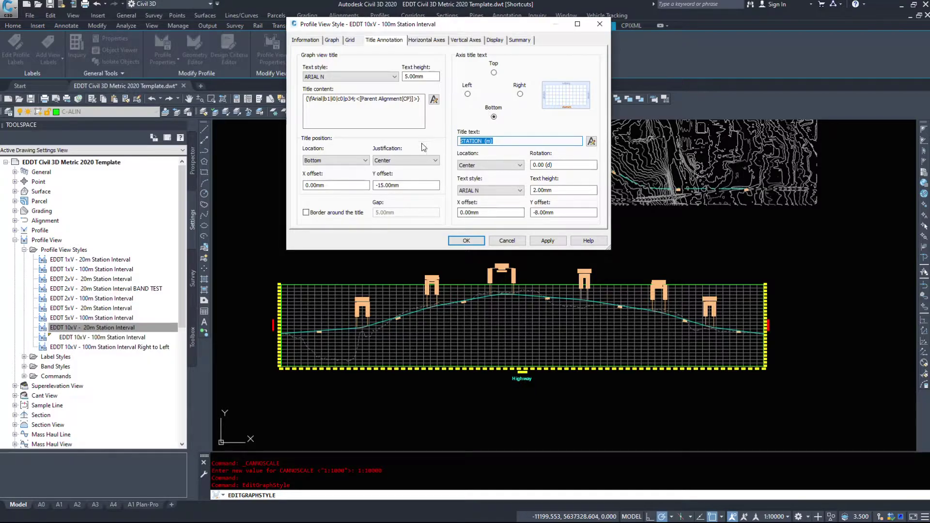
{"action": "left_click", "coordinate": [407, 99]}
{"action": "key", "text": "shift+Home"}
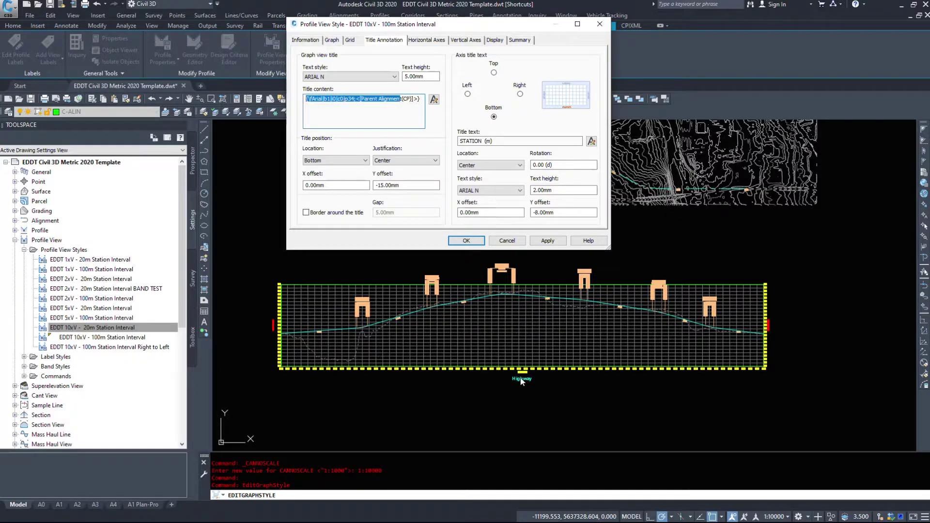
{"action": "left_click", "coordinate": [434, 99]}
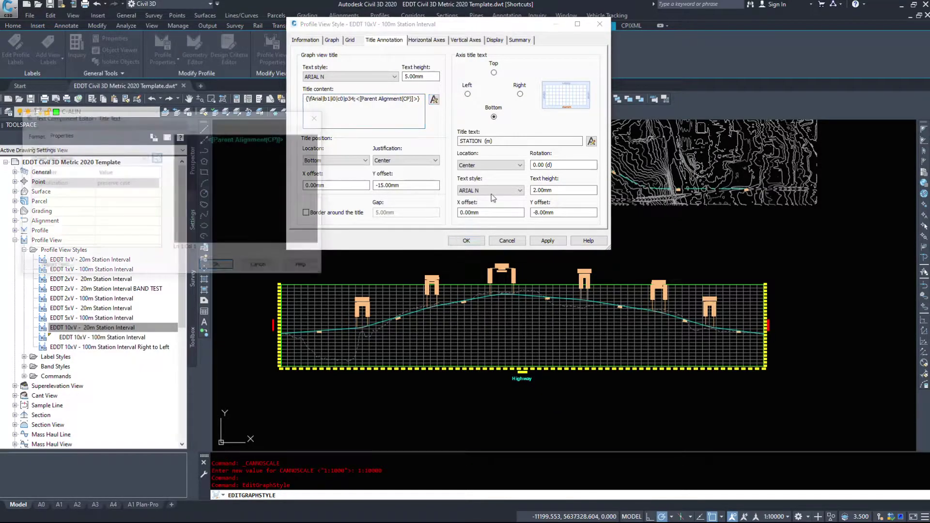
{"action": "left_click", "coordinate": [87, 158]}
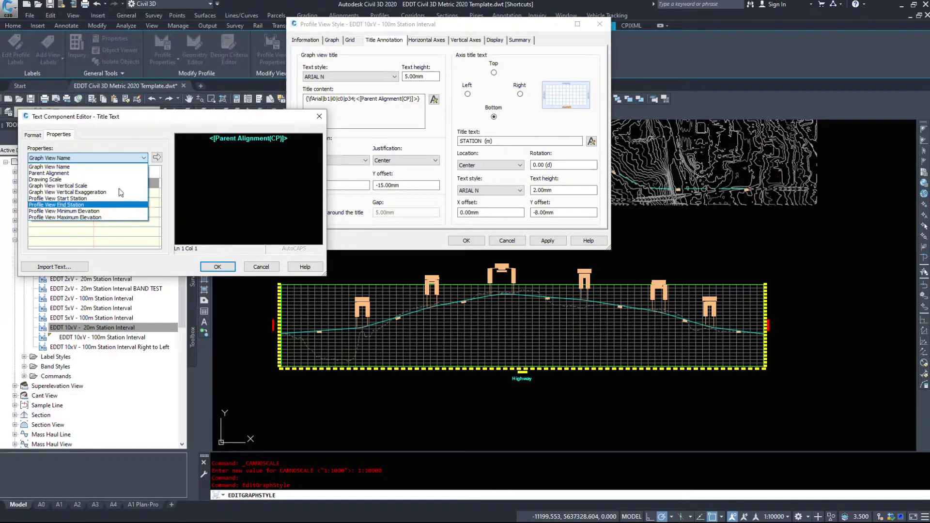
{"action": "left_click", "coordinate": [261, 265]}
{"action": "left_click", "coordinate": [261, 267]}
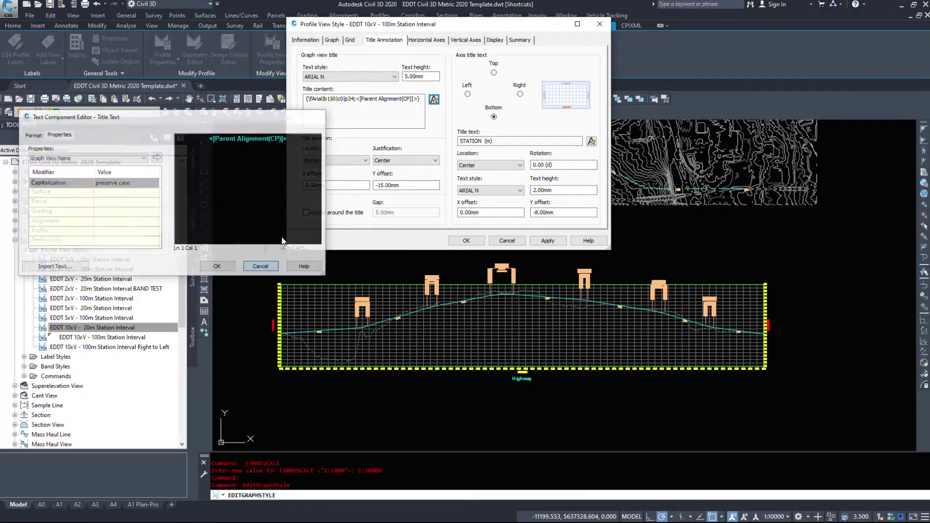
Check the graph view title's text style choices and text height.
{"action": "left_click", "coordinate": [338, 78]}
{"action": "left_click", "coordinate": [337, 80]}
{"action": "left_click", "coordinate": [419, 76]}
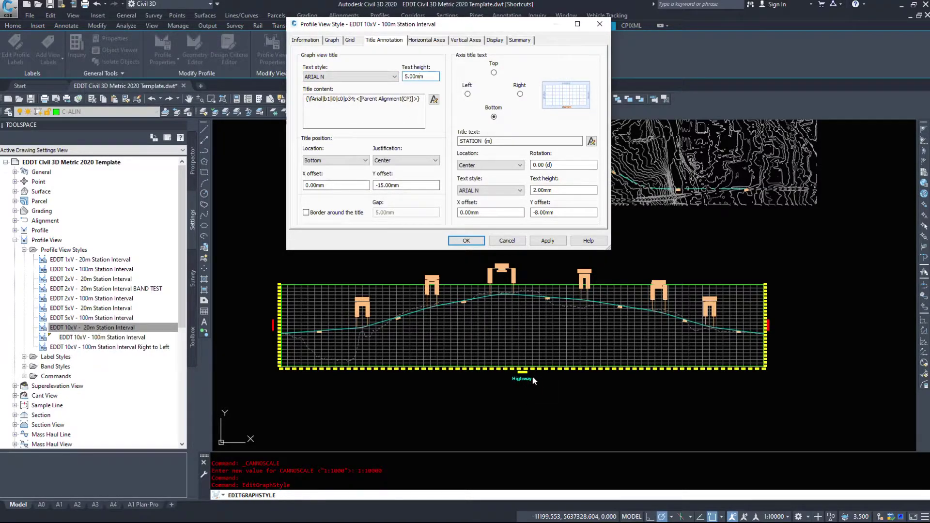
Compare the axis title text settings for the right, left and top axes.
{"action": "left_click", "coordinate": [519, 93]}
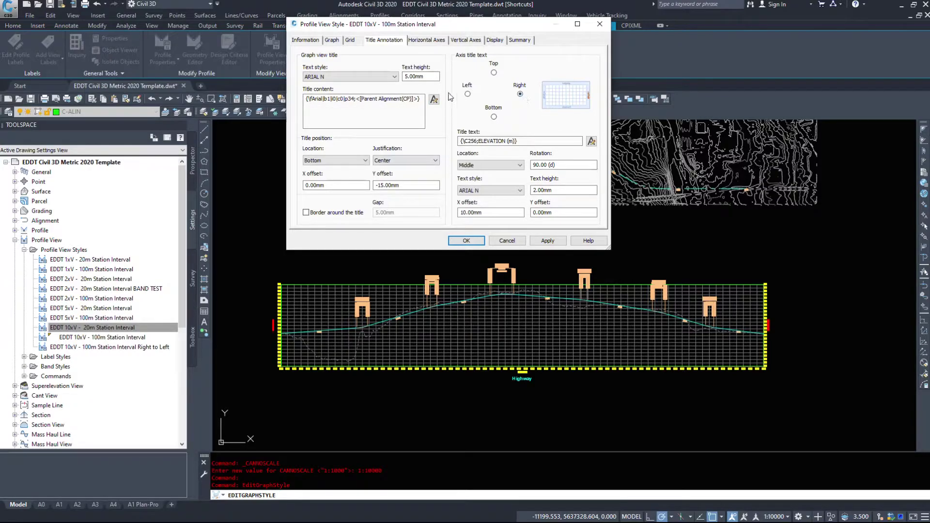
{"action": "left_click", "coordinate": [467, 94]}
{"action": "double_click", "coordinate": [517, 141]}
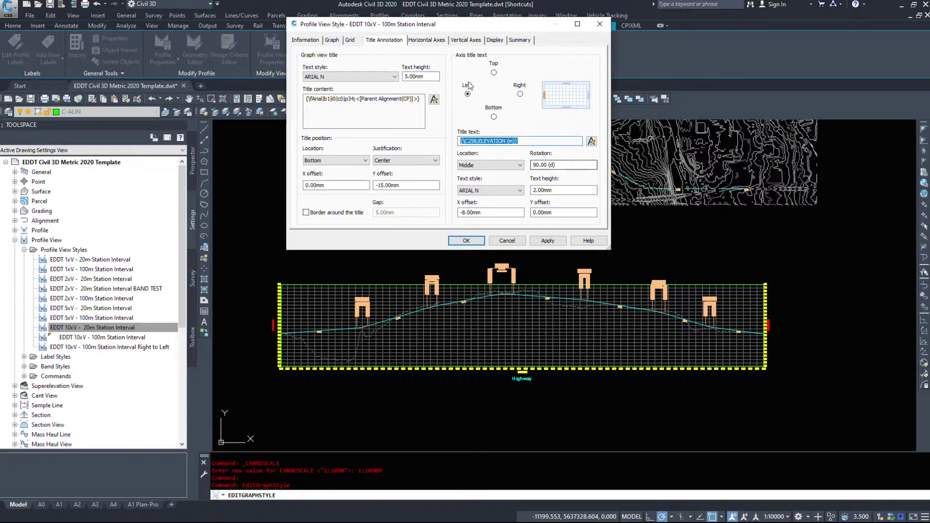
{"action": "left_click", "coordinate": [522, 95]}
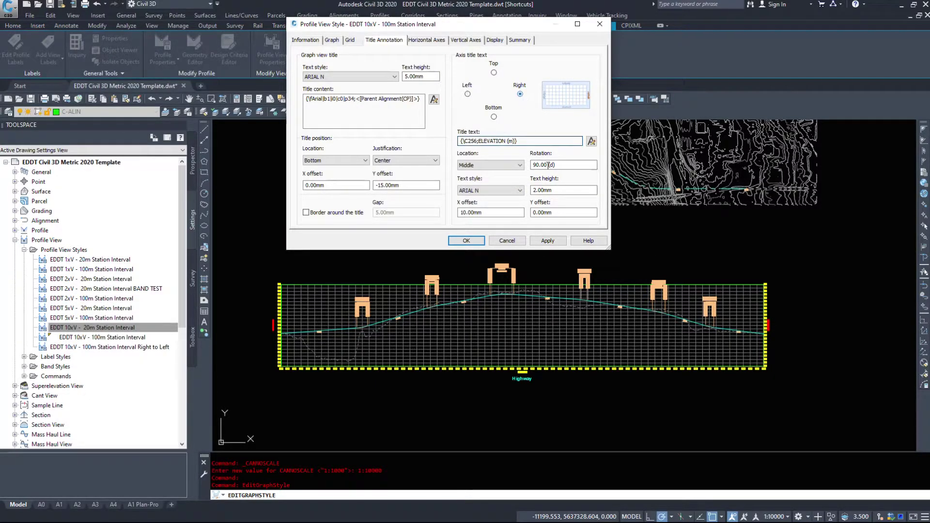
{"action": "left_click", "coordinate": [468, 94]}
{"action": "left_click", "coordinate": [494, 72]}
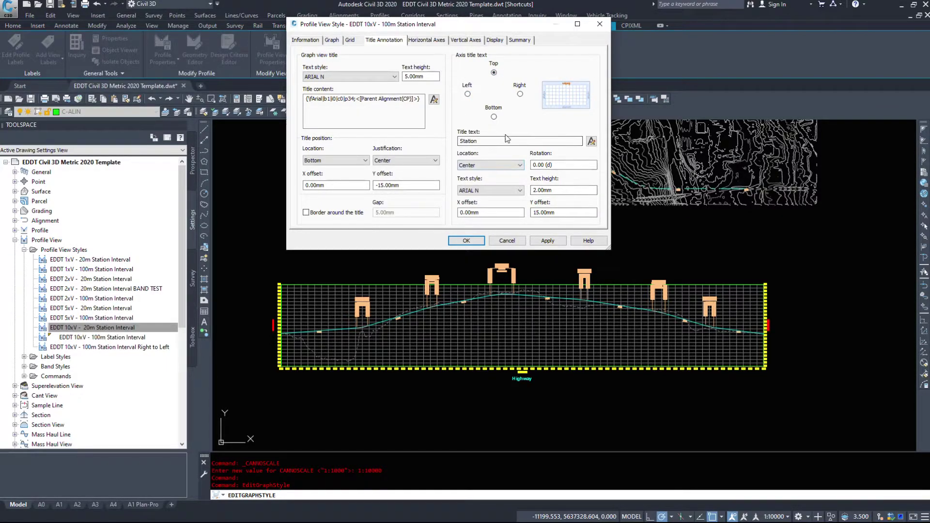
Examine the properties available for the top axis title text, cancel the editor and return to the bottom axis title.
{"action": "left_click_drag", "start_coordinate": [506, 142], "coordinate": [359, 129]}
{"action": "left_click", "coordinate": [591, 140]}
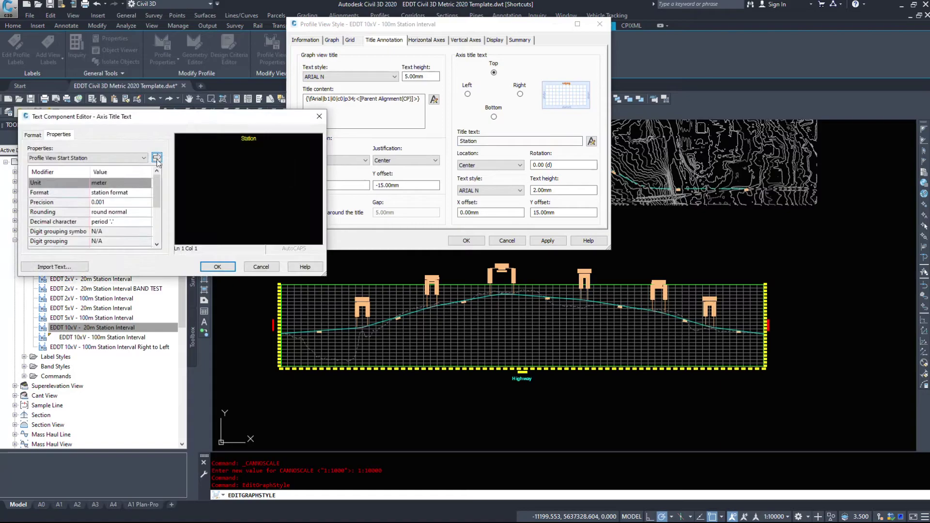
{"action": "left_click", "coordinate": [144, 157]}
{"action": "key", "text": "Up"}
{"action": "key", "text": "Up"}
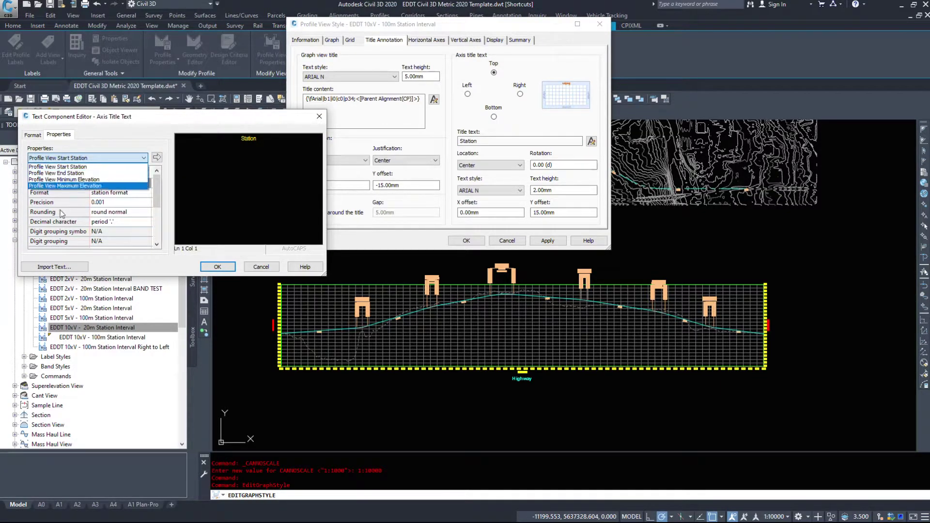
{"action": "key", "text": "Escape"}
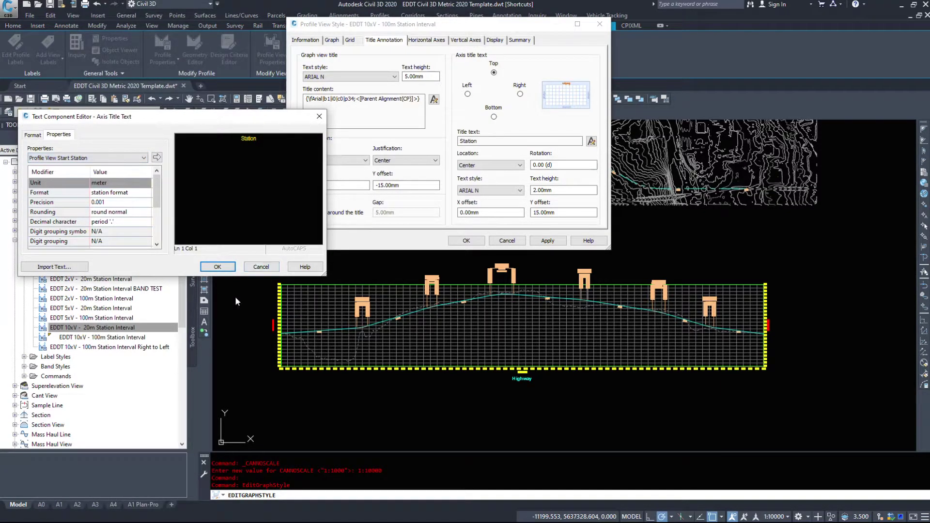
{"action": "left_click", "coordinate": [261, 267]}
{"action": "left_click", "coordinate": [494, 117]}
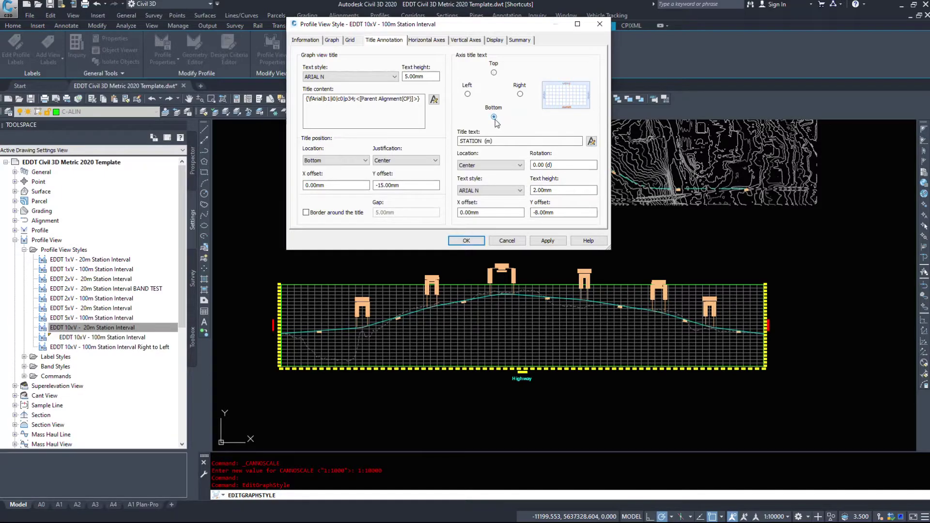
Review the bottom horizontal axis's major tick interval, tick size, text height, justification and label text.
{"action": "left_click", "coordinate": [427, 40]}
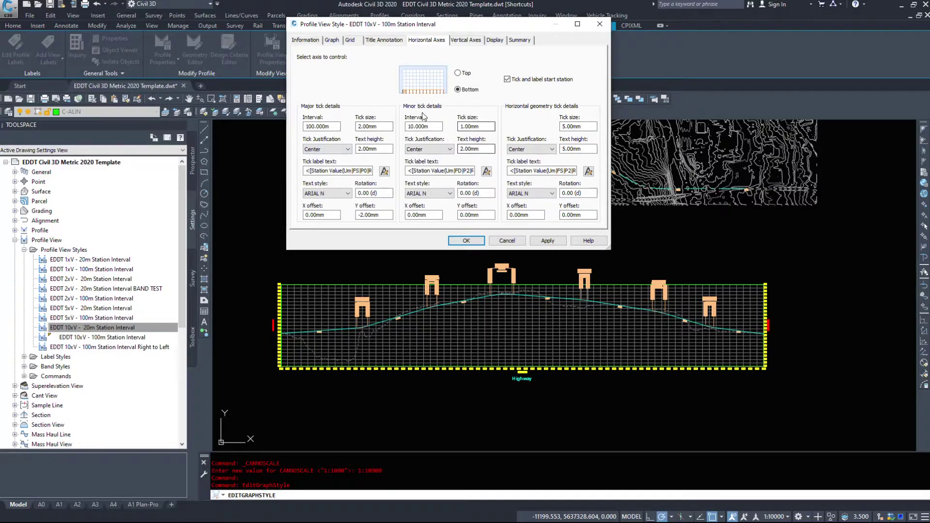
{"action": "left_click_drag", "start_coordinate": [335, 129], "coordinate": [280, 132]}
{"action": "left_click_drag", "start_coordinate": [381, 128], "coordinate": [334, 131]}
{"action": "left_click_drag", "start_coordinate": [383, 149], "coordinate": [284, 143]}
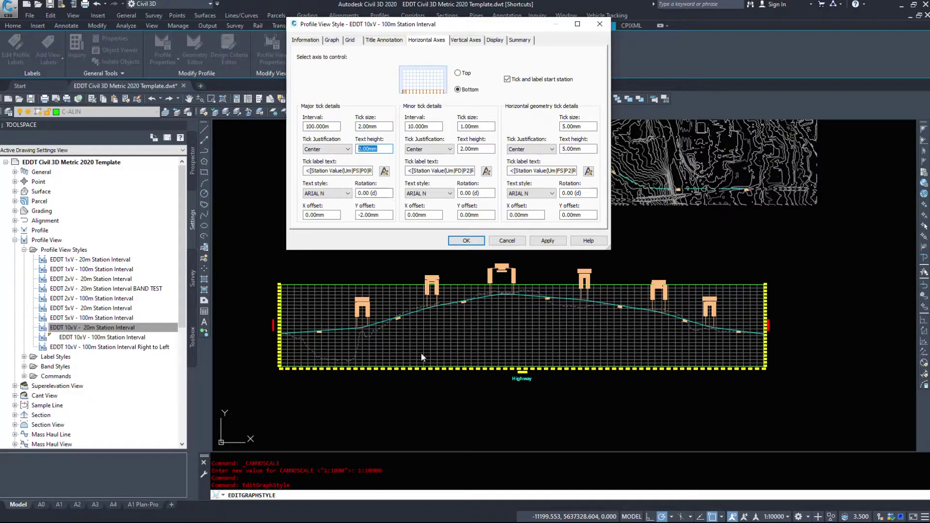
{"action": "left_click", "coordinate": [340, 148]}
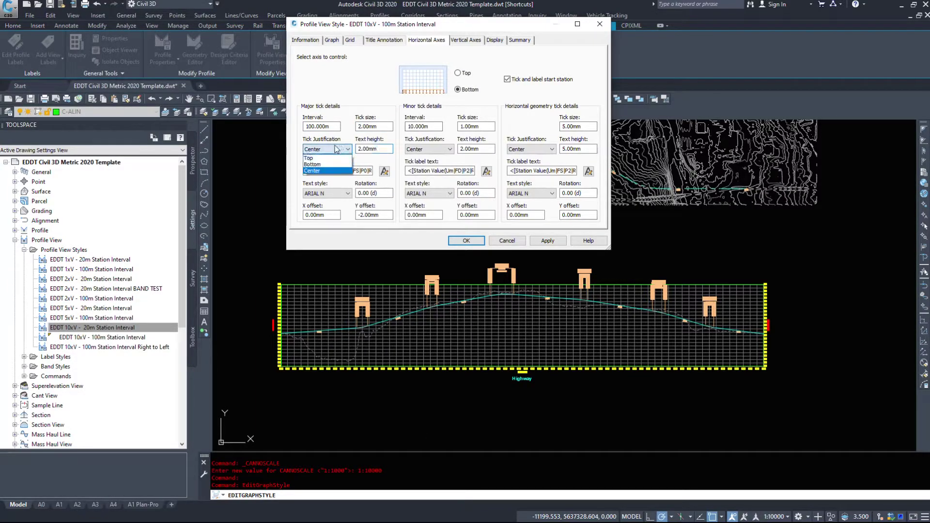
{"action": "left_click", "coordinate": [334, 149]}
{"action": "left_click_drag", "start_coordinate": [330, 171], "coordinate": [426, 171]}
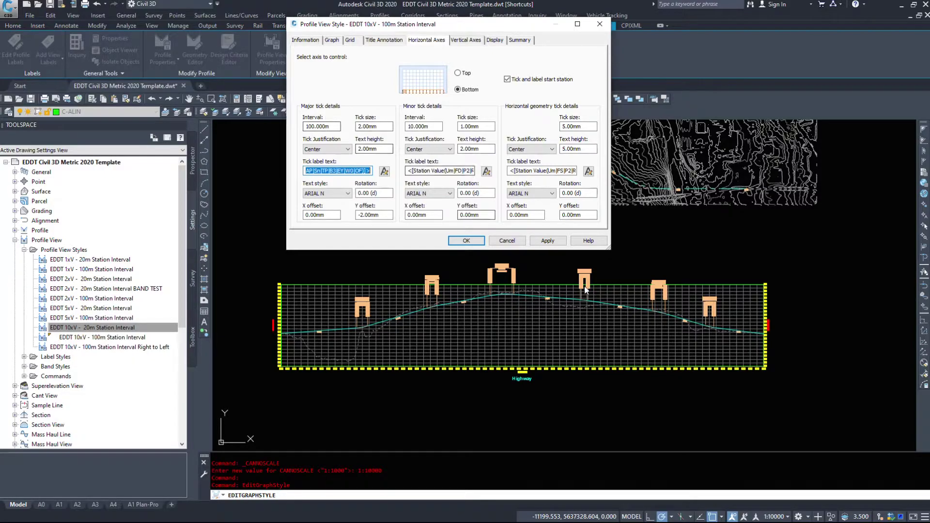
Close the style with OK and examine the station labels and ticks along the profile view's bottom axis.
{"action": "left_click", "coordinate": [466, 241]}
{"action": "scroll", "coordinate": [423, 376], "scroll_direction": "up", "scroll_amount": 11}
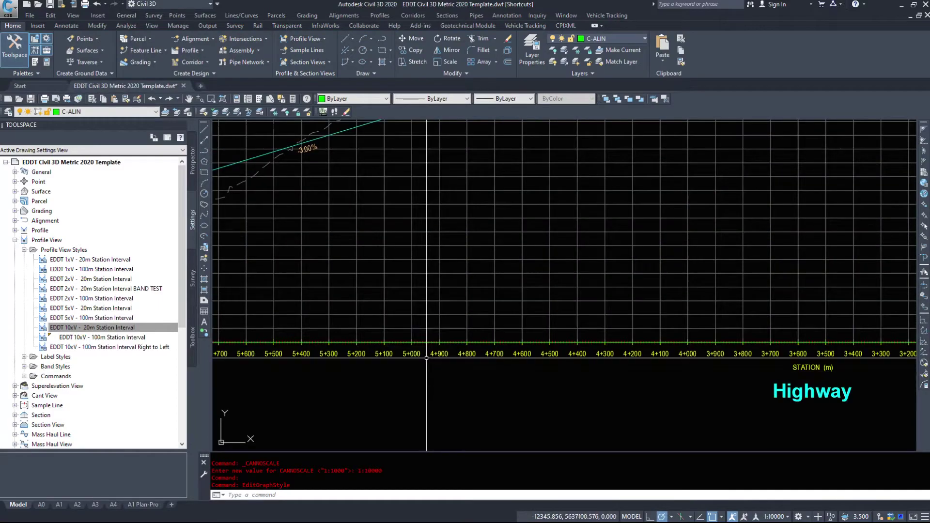
{"action": "scroll", "coordinate": [437, 349], "scroll_direction": "up", "scroll_amount": 7}
{"action": "scroll", "coordinate": [348, 341], "scroll_direction": "up", "scroll_amount": 1}
{"action": "middle_click_drag", "start_coordinate": [348, 340], "coordinate": [416, 337]}
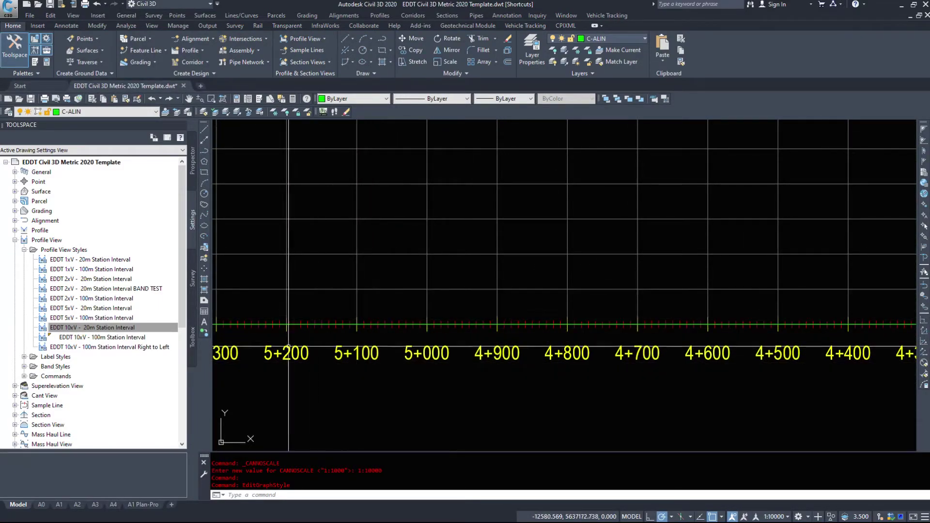
Open the highway profile view's properties from the drawing.
{"action": "left_click", "coordinate": [401, 359]}
{"action": "right_click", "coordinate": [400, 359]}
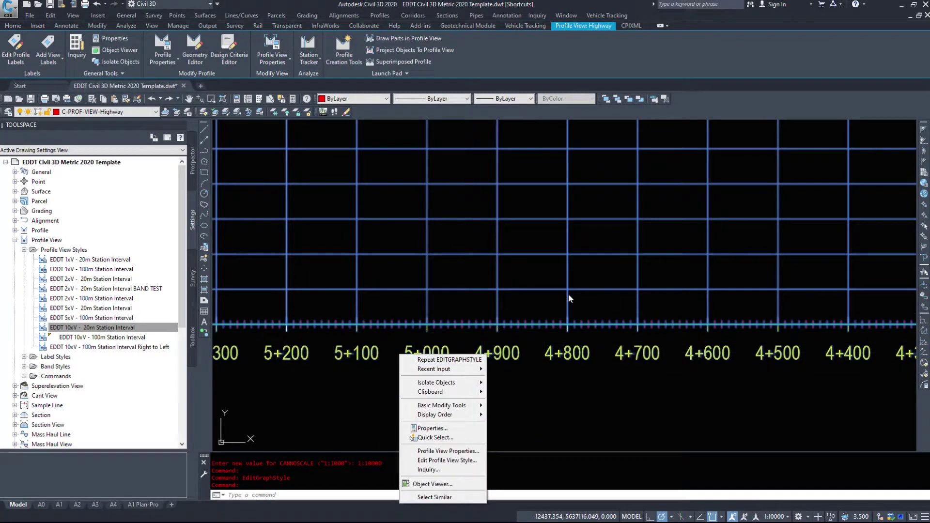
{"action": "left_click", "coordinate": [426, 451]}
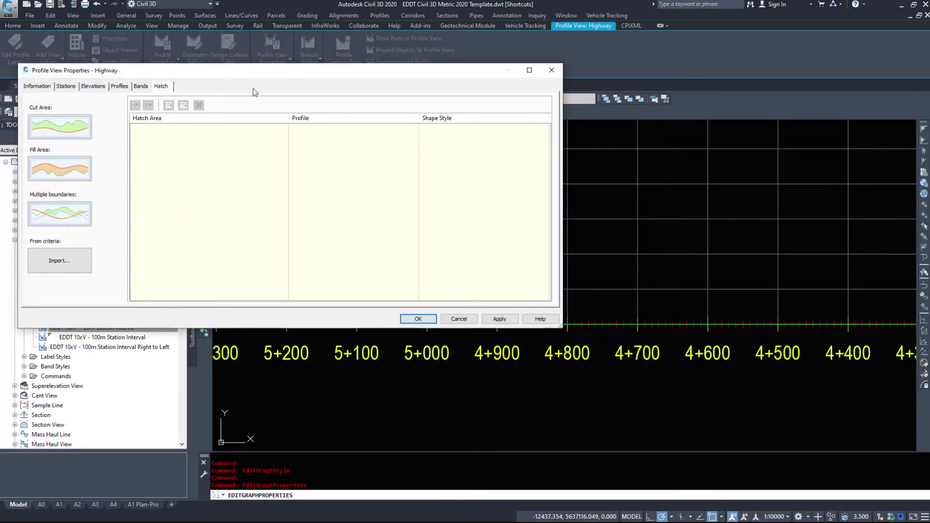
Close the profile view properties without changes and open the highway profile view's style for editing from the drawing.
{"action": "left_click_drag", "start_coordinate": [254, 73], "coordinate": [278, 49]}
{"action": "left_click", "coordinate": [575, 46]}
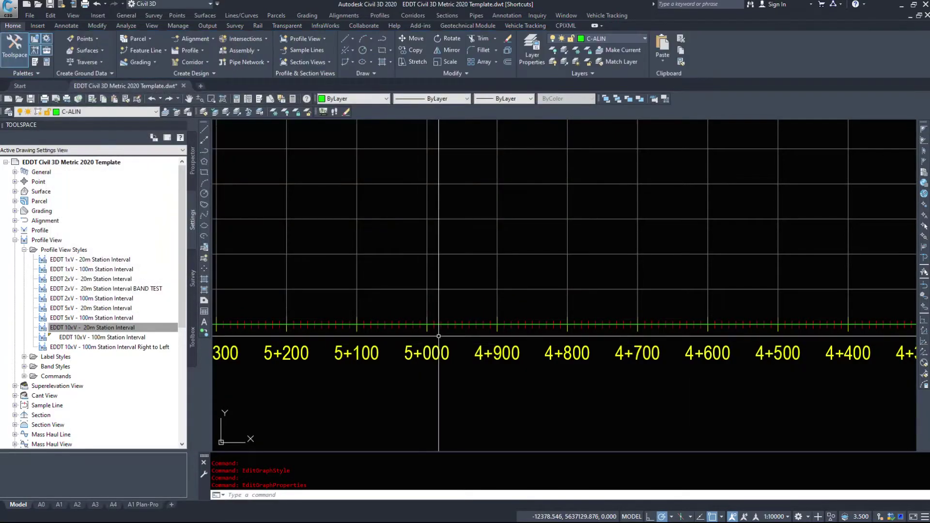
{"action": "left_click", "coordinate": [438, 335]}
{"action": "left_click", "coordinate": [409, 363]}
{"action": "right_click", "coordinate": [424, 367]}
{"action": "left_click", "coordinate": [488, 473]}
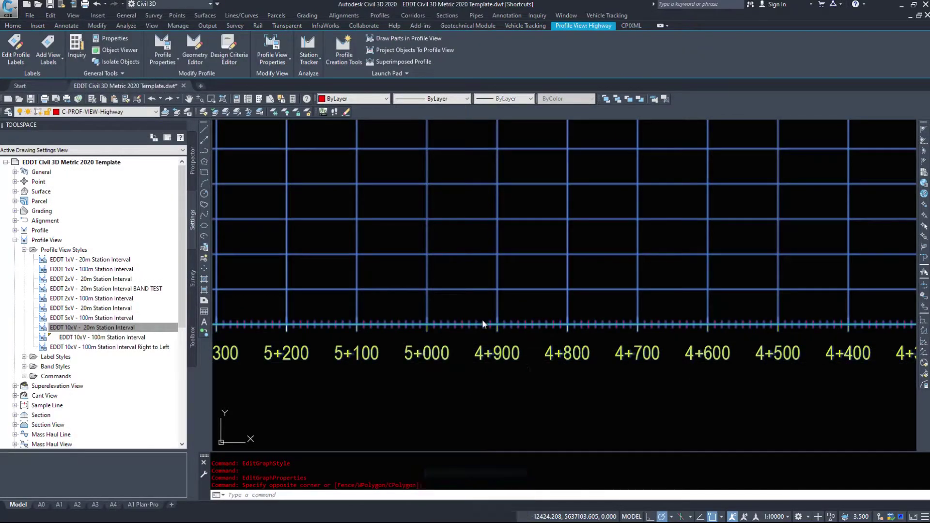
{"action": "left_click_drag", "start_coordinate": [406, 28], "coordinate": [244, 45]}
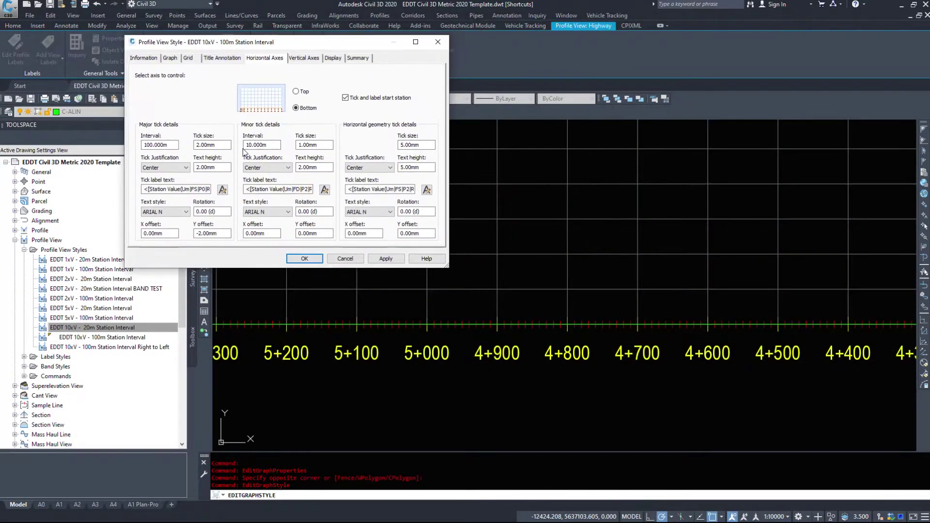
Set the bottom axis's major tick interval to 1000 m and apply it to the profile view.
{"action": "left_click", "coordinate": [160, 144]}
{"action": "double_click", "coordinate": [174, 145]}
{"action": "type", "text": "1000"}
{"action": "left_click", "coordinate": [385, 258]}
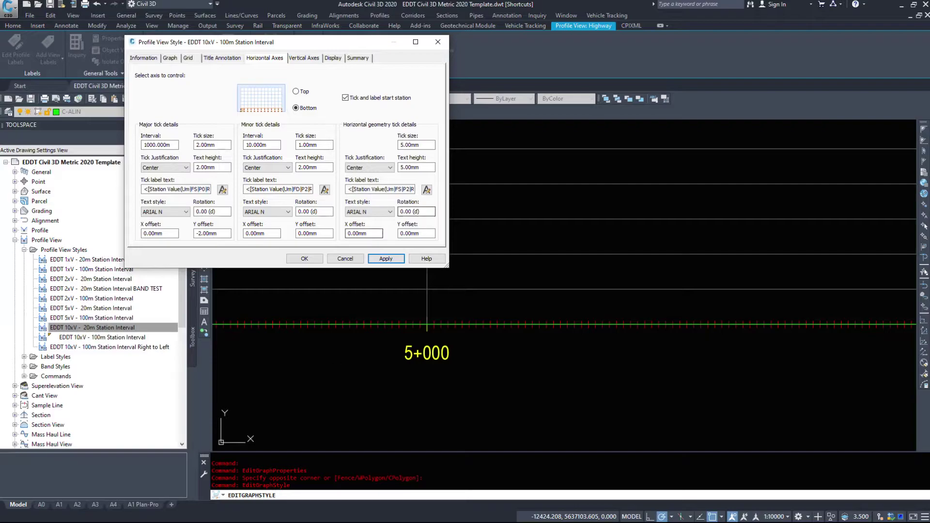
Try a 200 m major tick interval on the bottom axis and set it back to 100 m.
{"action": "double_click", "coordinate": [173, 145]}
{"action": "type", "text": "2000"}
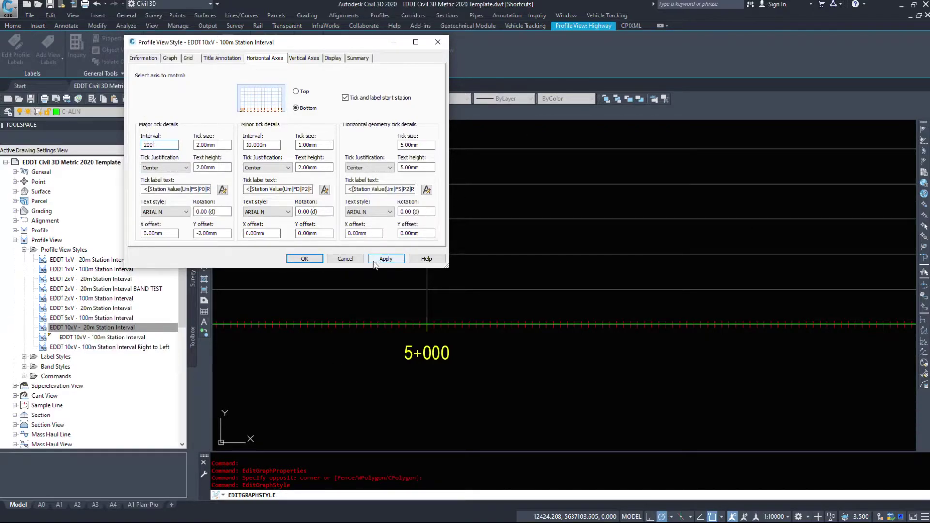
{"action": "left_click", "coordinate": [375, 261]}
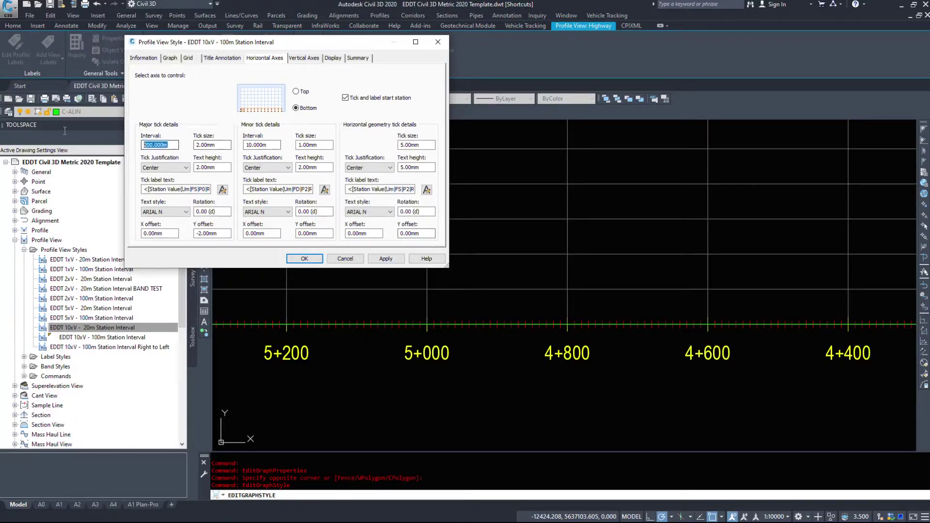
{"action": "type", "text": "100"}
{"action": "left_click", "coordinate": [386, 259]}
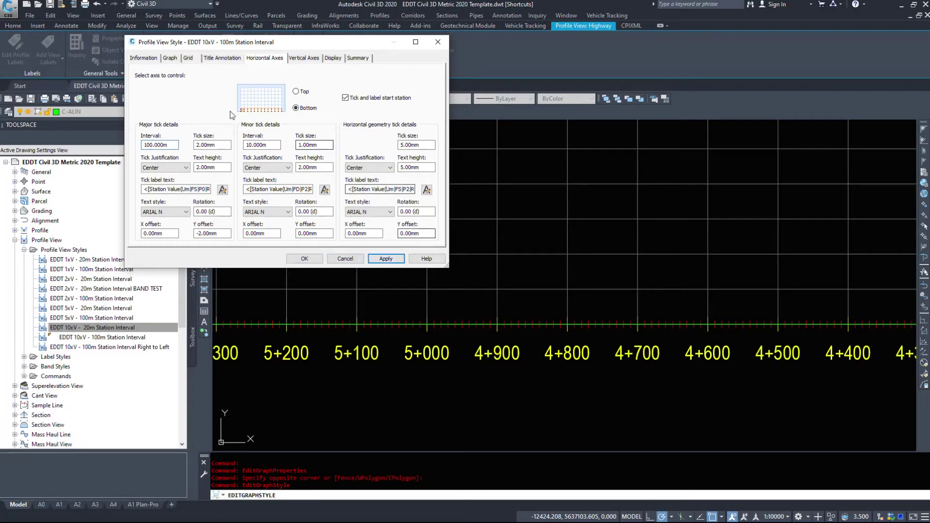
Try a 5 mm text height for the bottom axis's major tick labels and set it back to 2 mm.
{"action": "double_click", "coordinate": [212, 168]}
{"action": "type", "text": "5"}
{"action": "left_click", "coordinate": [383, 259]}
{"action": "double_click", "coordinate": [212, 168]}
{"action": "type", "text": "2"}
{"action": "left_click", "coordinate": [385, 258]}
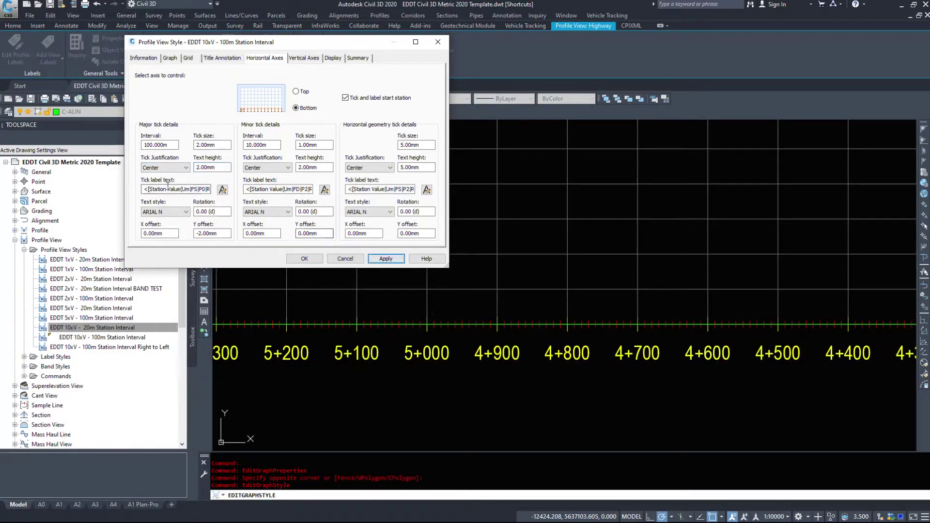
Examine the bottom axis's major tick label text and its available properties in the text editor, and cancel the editor.
{"action": "left_click_drag", "start_coordinate": [144, 189], "coordinate": [309, 210]}
{"action": "left_click", "coordinate": [223, 189]}
{"action": "left_click", "coordinate": [118, 158]}
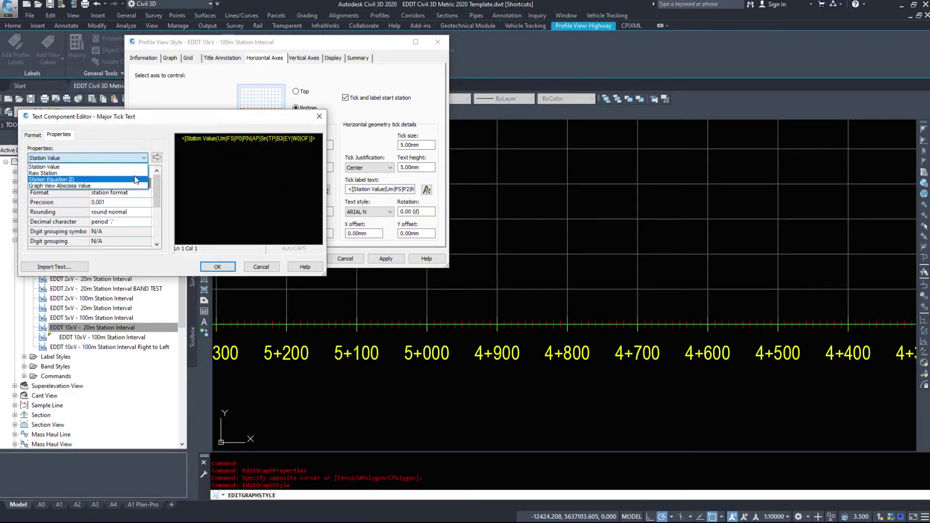
{"action": "left_click", "coordinate": [207, 121]}
{"action": "left_click", "coordinate": [216, 138]}
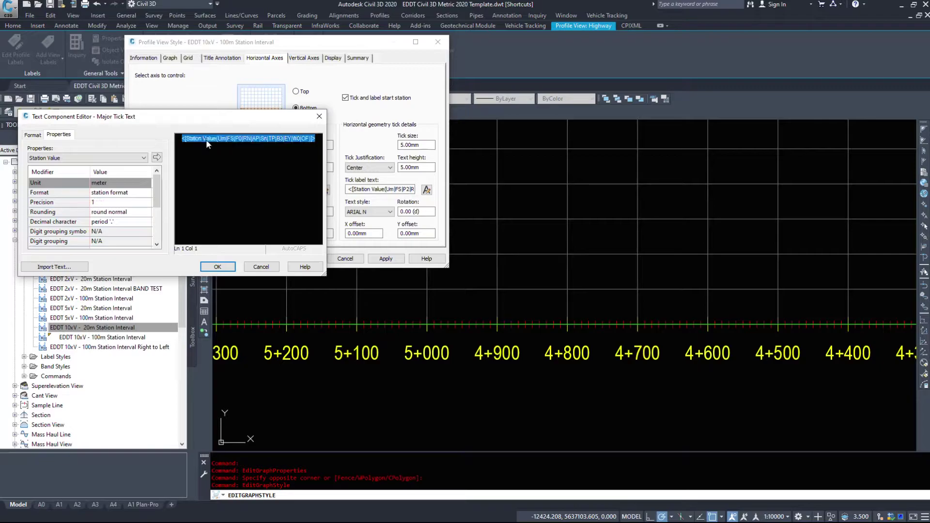
{"action": "left_click", "coordinate": [260, 267]}
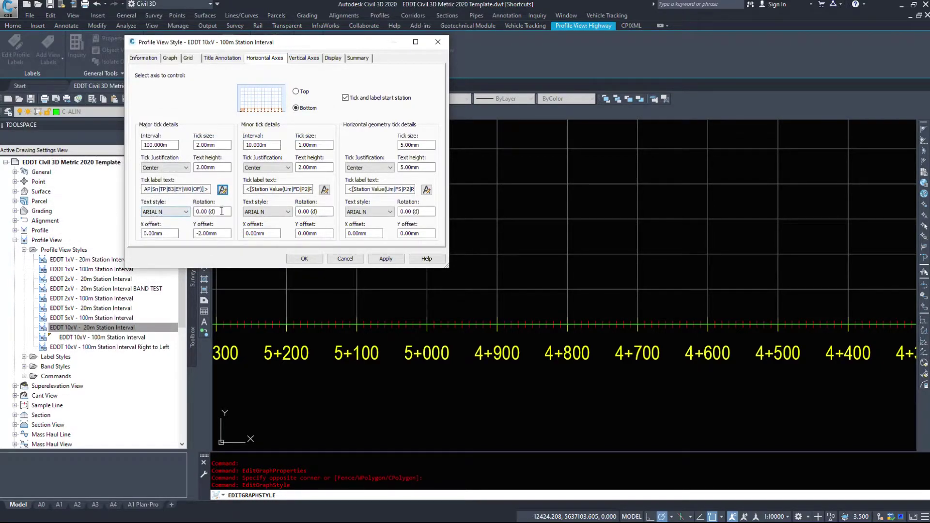
Try a -3 mm Y offset for the bottom axis's major tick labels and set it back to -2 mm.
{"action": "left_click_drag", "start_coordinate": [223, 235], "coordinate": [108, 216]}
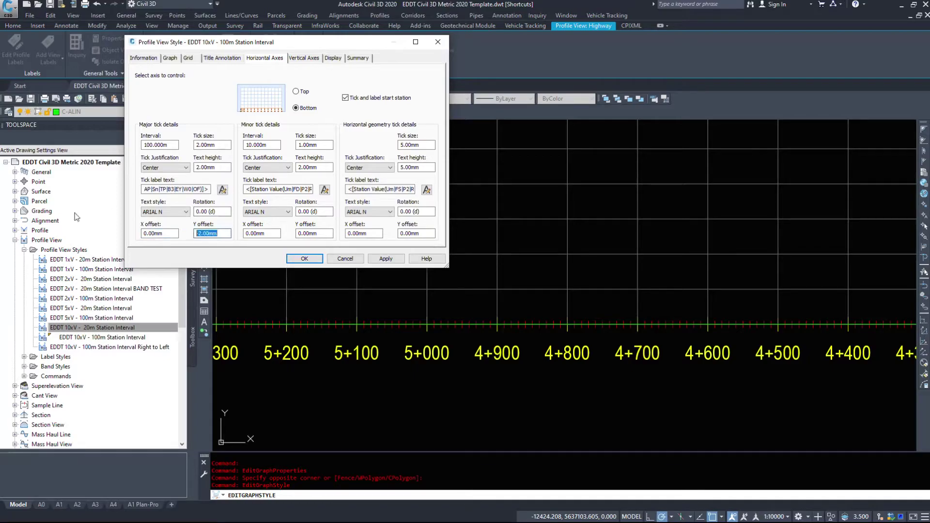
{"action": "type", "text": "-3"}
{"action": "left_click", "coordinate": [385, 258]}
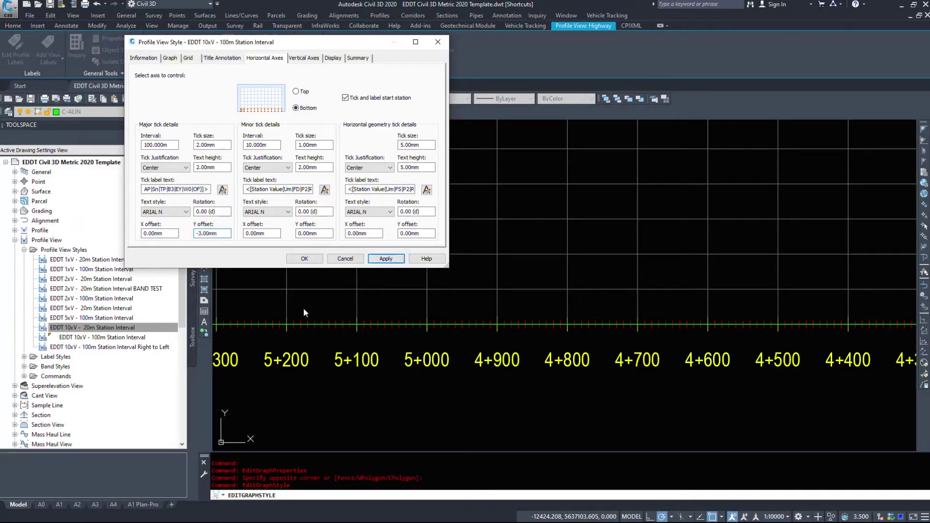
{"action": "double_click", "coordinate": [229, 232]}
{"action": "type", "text": "-3"}
{"action": "key", "text": "BackSpace"}
{"action": "type", "text": "2"}
{"action": "left_click", "coordinate": [384, 259]}
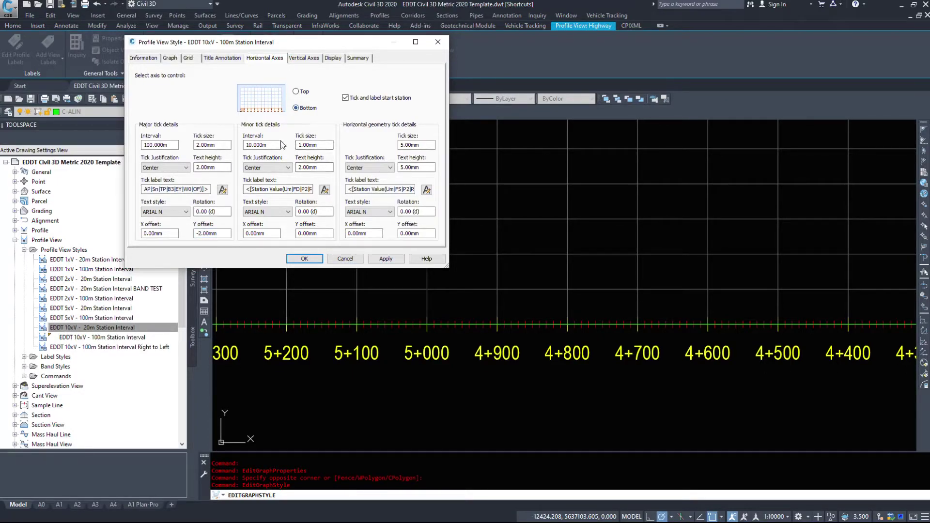
Review the bottom axis's minor tick interval, label text and text height without changing them.
{"action": "left_click_drag", "start_coordinate": [278, 145], "coordinate": [205, 142]}
{"action": "left_click", "coordinate": [325, 189]}
{"action": "left_click", "coordinate": [319, 116]}
{"action": "left_click", "coordinate": [317, 167]}
Compare the tick settings of the top and bottom horizontal axes, ending on the bottom axis.
{"action": "left_click", "coordinate": [296, 92]}
{"action": "left_click", "coordinate": [307, 109]}
{"action": "left_click", "coordinate": [304, 92]}
{"action": "left_click", "coordinate": [307, 108]}
{"action": "left_click", "coordinate": [305, 93]}
{"action": "left_click", "coordinate": [306, 109]}
{"action": "left_click", "coordinate": [297, 108]}
{"action": "left_click", "coordinate": [296, 91]}
{"action": "left_click", "coordinate": [297, 108]}
Review the tick settings of the left and right vertical axes and accept the style.
{"action": "left_click", "coordinate": [303, 59]}
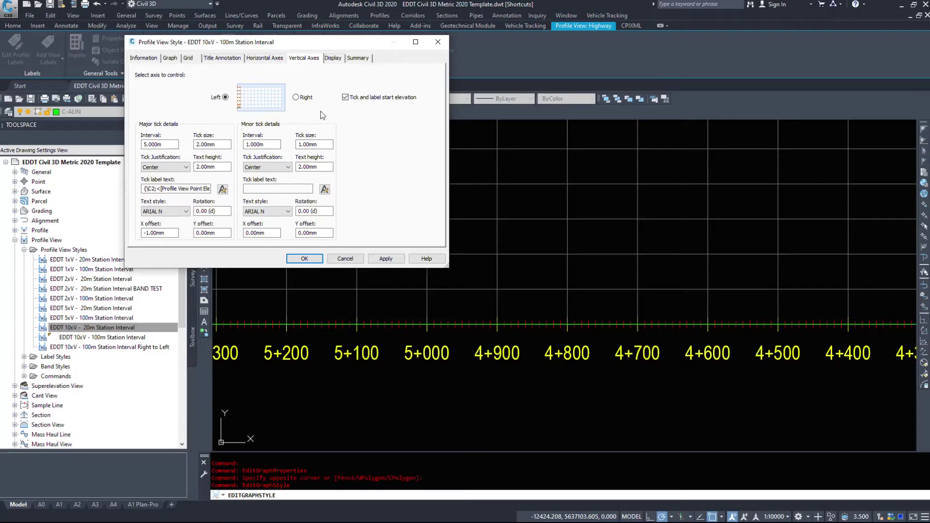
{"action": "left_click", "coordinate": [296, 97]}
{"action": "left_click", "coordinate": [224, 98]}
{"action": "left_click", "coordinate": [305, 259]}
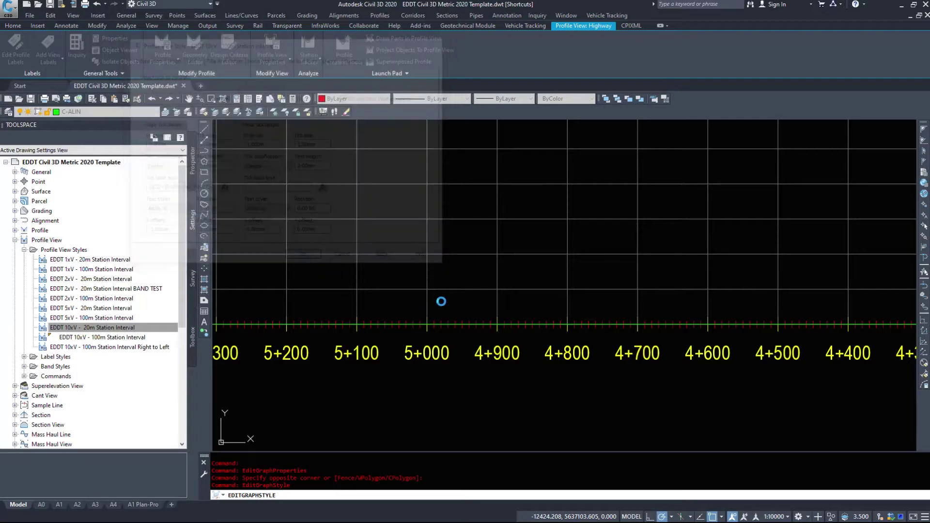
Select the profile view near its left elevation axis and reopen its style, keeping the elevation labels in sight.
{"action": "scroll", "coordinate": [408, 291], "scroll_direction": "up", "scroll_amount": 10}
{"action": "left_click", "coordinate": [386, 291]}
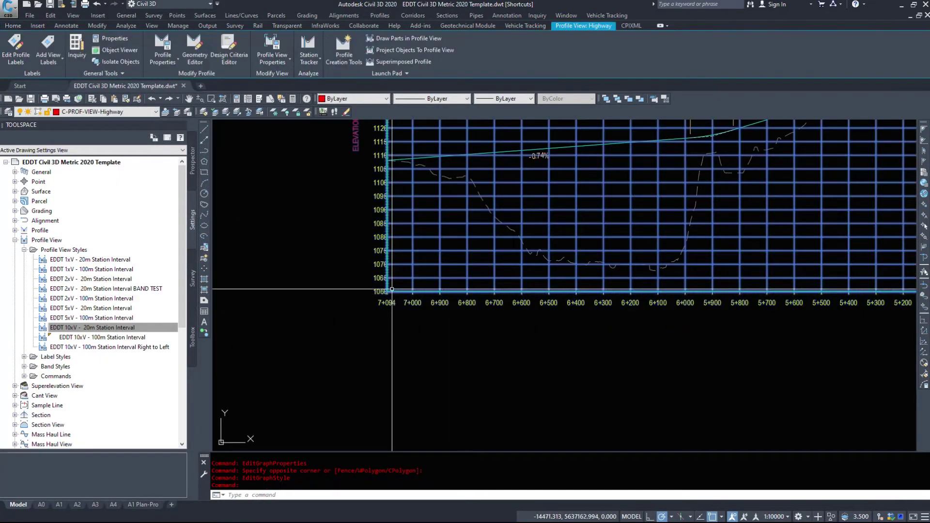
{"action": "scroll", "coordinate": [388, 289], "scroll_direction": "down", "scroll_amount": 6}
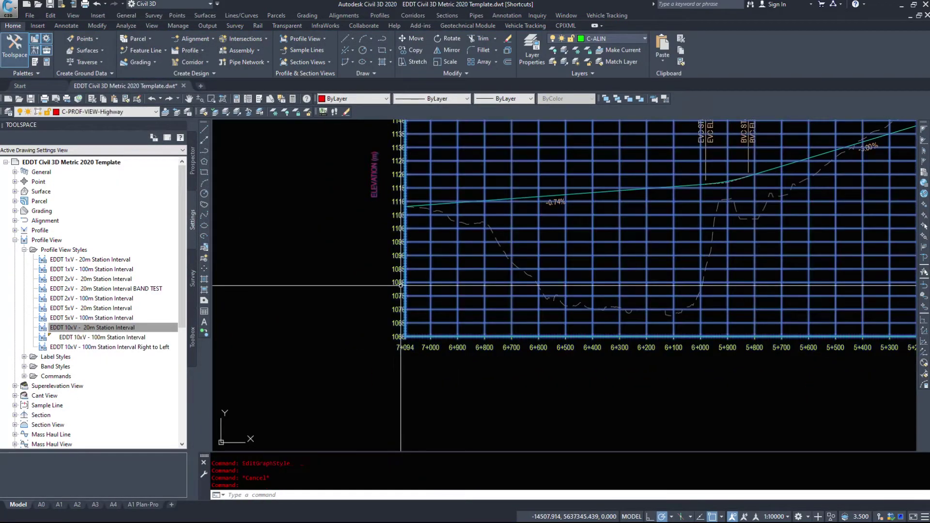
{"action": "right_click", "coordinate": [401, 286]}
{"action": "left_click", "coordinate": [450, 392]}
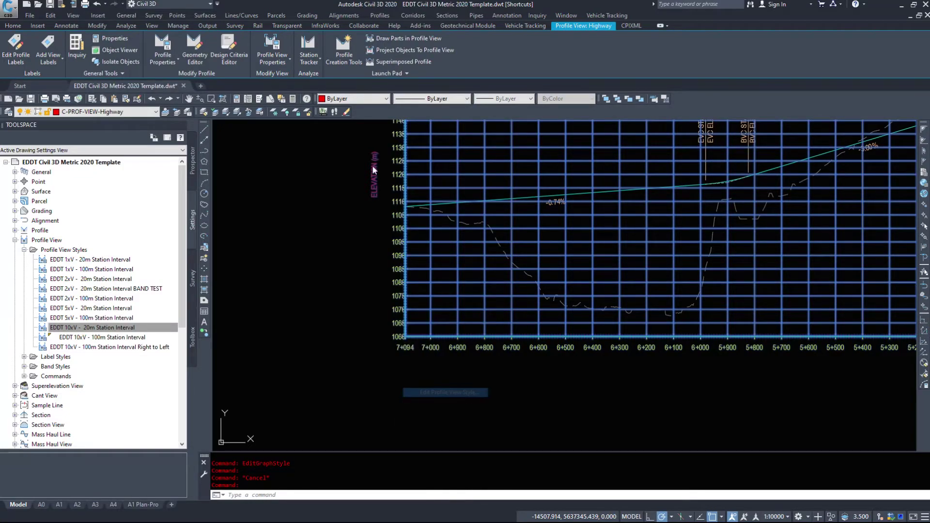
{"action": "left_click_drag", "start_coordinate": [332, 35], "coordinate": [240, 15]}
Set the major tick interval to 10 m on both the left and right vertical axes and apply it.
{"action": "double_click", "coordinate": [62, 117]}
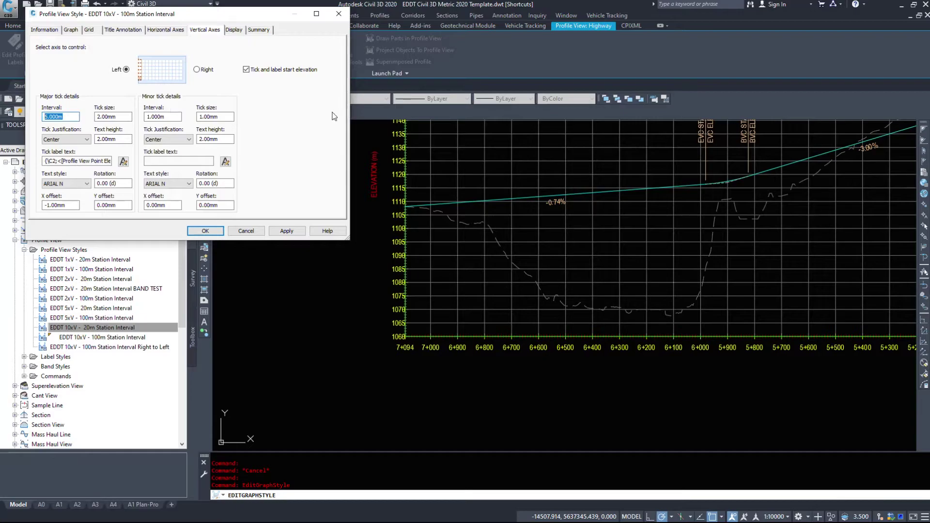
{"action": "type", "text": "10"}
{"action": "left_click", "coordinate": [293, 230]}
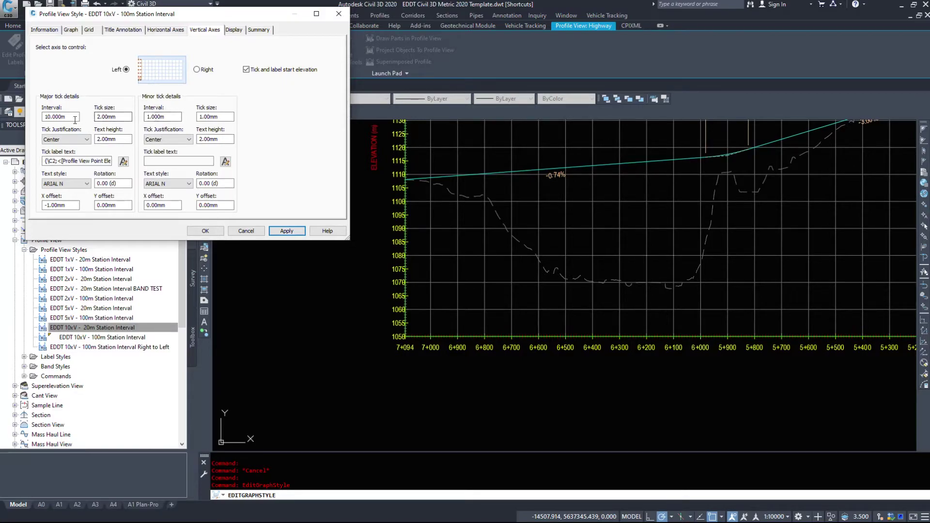
{"action": "left_click", "coordinate": [205, 231]}
{"action": "left_click", "coordinate": [197, 70]}
{"action": "double_click", "coordinate": [60, 116]}
{"action": "type", "text": "10"}
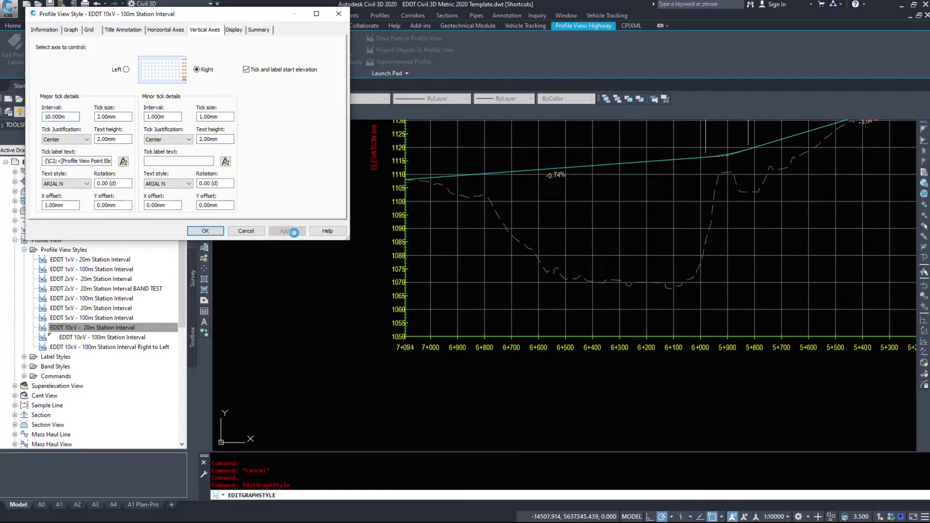
{"action": "left_click", "coordinate": [287, 231]}
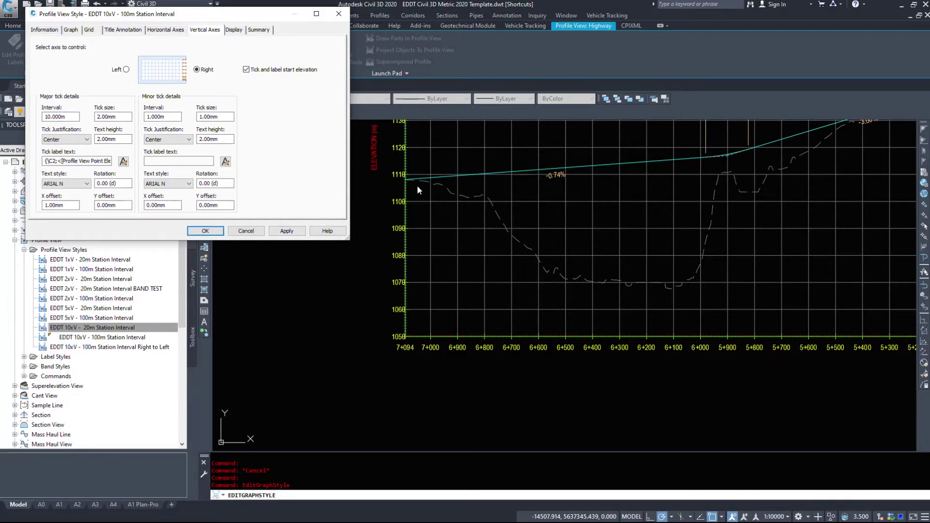
Return the major tick interval to 5 m on the right and left vertical axes and apply it.
{"action": "left_click", "coordinate": [126, 69]}
{"action": "left_click", "coordinate": [198, 71]}
{"action": "double_click", "coordinate": [60, 116]}
{"action": "type", "text": "5"}
{"action": "left_click", "coordinate": [286, 231]}
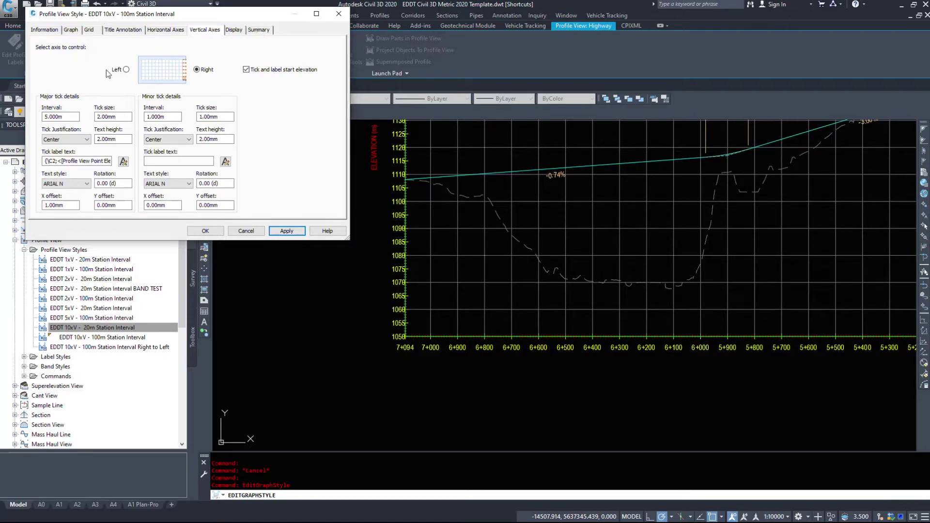
{"action": "left_click", "coordinate": [125, 69]}
{"action": "double_click", "coordinate": [60, 116]}
{"action": "type", "text": "5"}
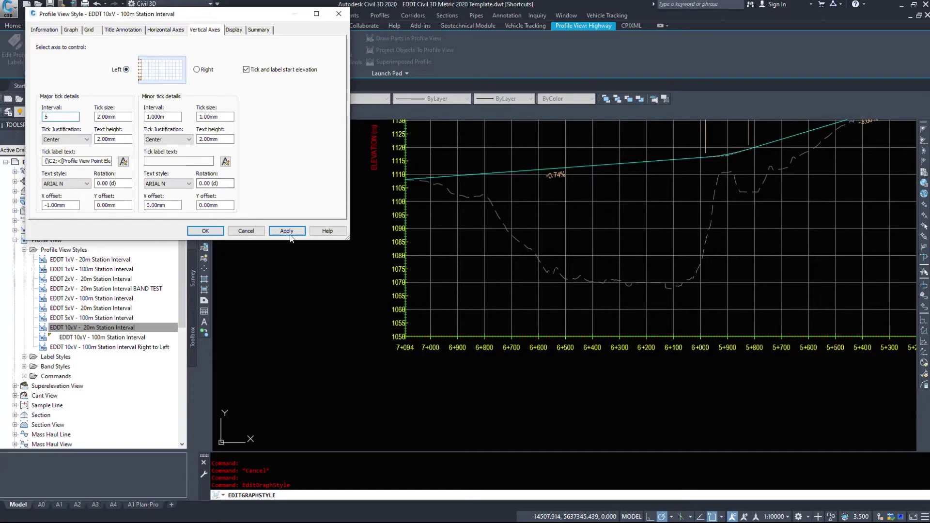
{"action": "left_click", "coordinate": [290, 233]}
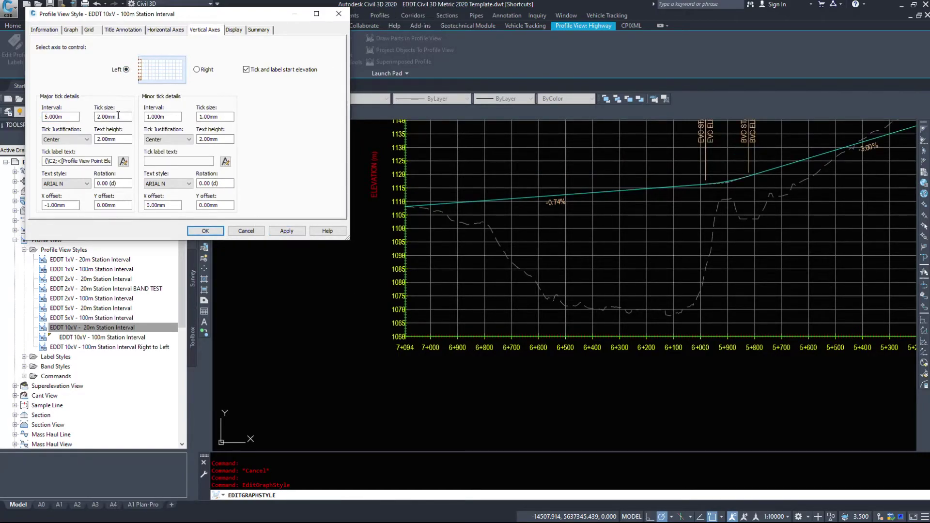
Set the left vertical axis's major tick X offset to -2 mm and apply it.
{"action": "left_click_drag", "start_coordinate": [78, 205], "coordinate": [13, 206]}
{"action": "type", "text": "-2"}
{"action": "left_click", "coordinate": [288, 232]}
Set the right vertical axis's major tick X offset to -2 mm and apply it.
{"action": "left_click_drag", "start_coordinate": [73, 205], "coordinate": [42, 205]}
{"action": "left_click", "coordinate": [197, 70]}
{"action": "type", "text": "-2"}
{"action": "left_click", "coordinate": [286, 231]}
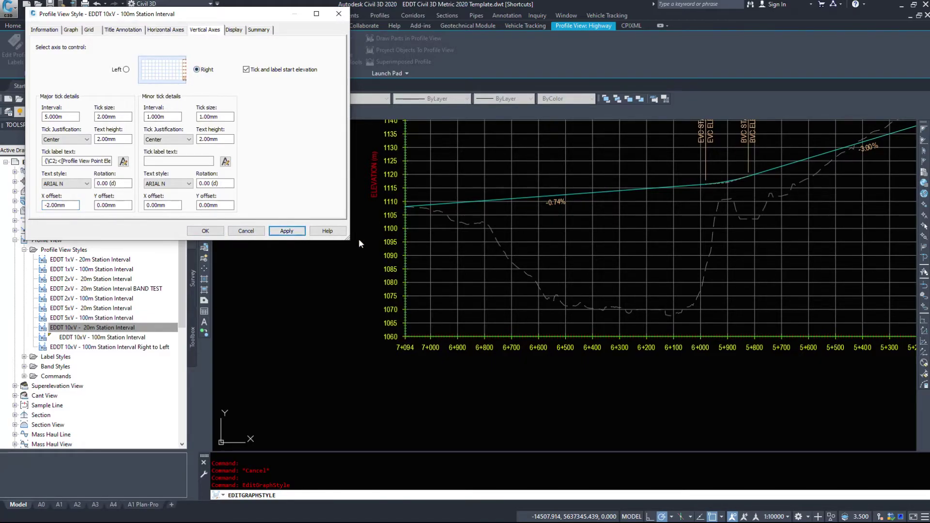
Set the left vertical axis's major tick X offset to 2 mm, apply it and return to the right axis.
{"action": "left_click", "coordinate": [127, 70]}
{"action": "left_click_drag", "start_coordinate": [78, 205], "coordinate": [43, 205]}
{"action": "type", "text": "2"}
{"action": "left_click", "coordinate": [298, 232]}
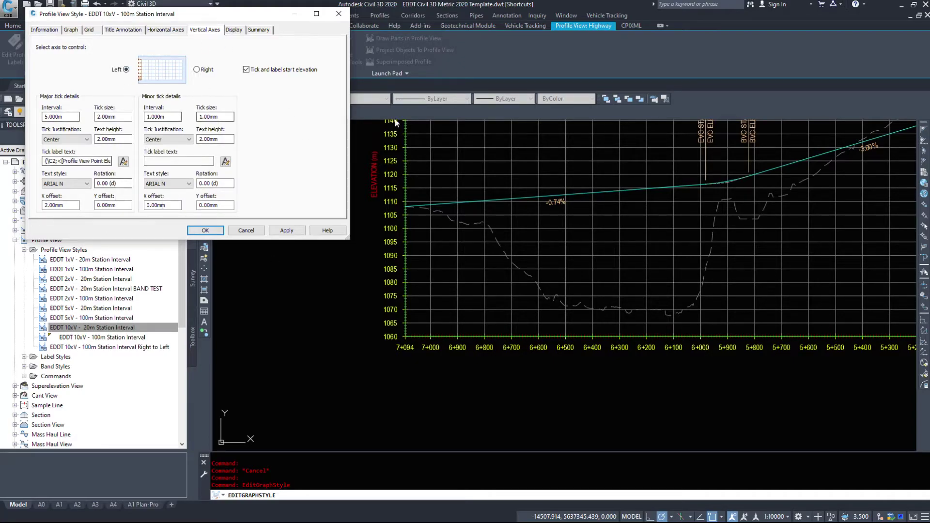
{"action": "left_click", "coordinate": [203, 69]}
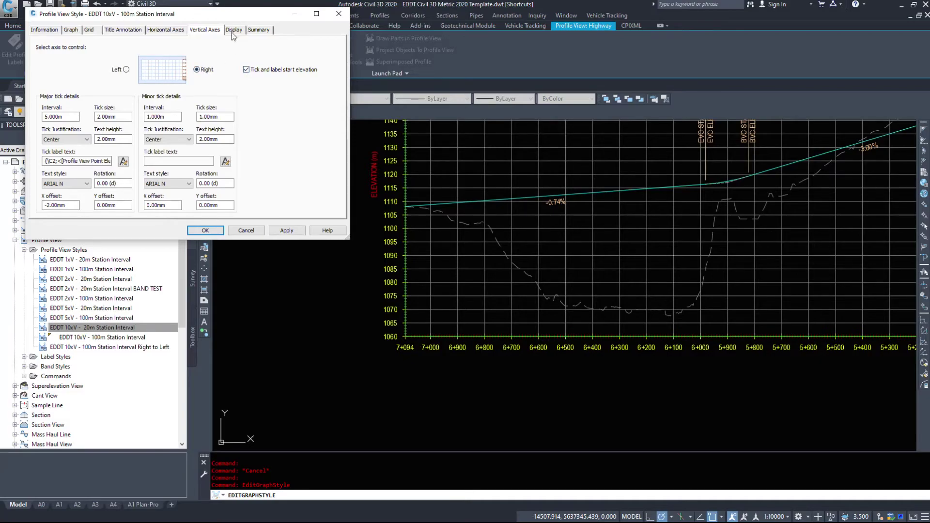
Examine the full list of display components for the Plan view direction, starting with the graph title and left axis.
{"action": "left_click", "coordinate": [234, 30]}
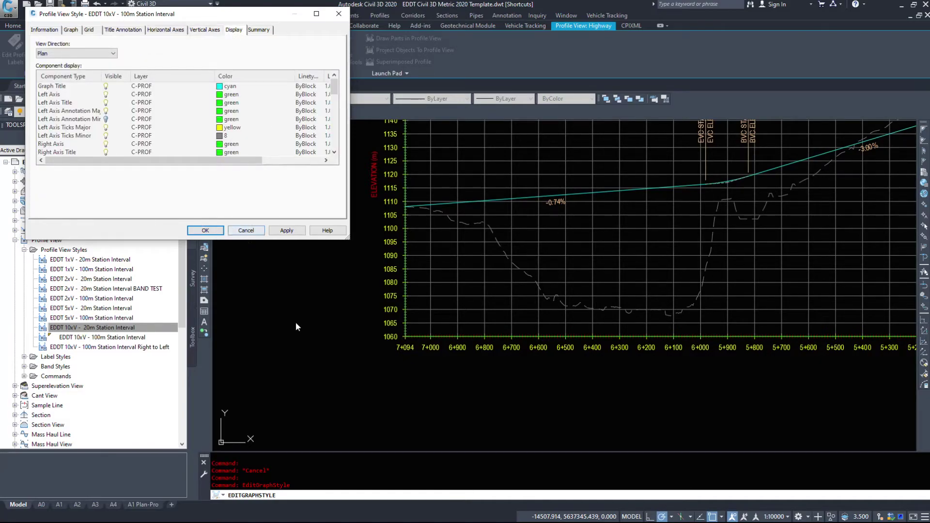
{"action": "left_click_drag", "start_coordinate": [350, 246], "coordinate": [357, 497]}
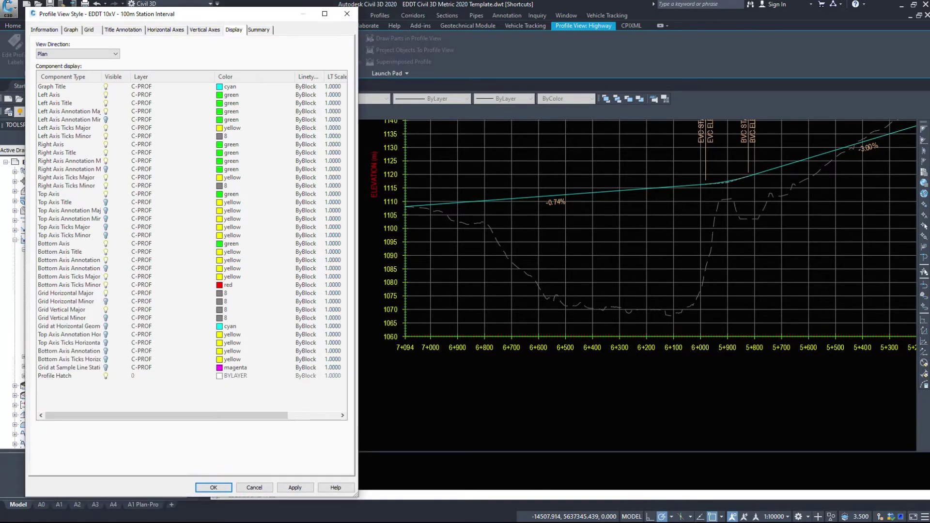
{"action": "left_click", "coordinate": [92, 54]}
{"action": "left_click", "coordinate": [81, 63]}
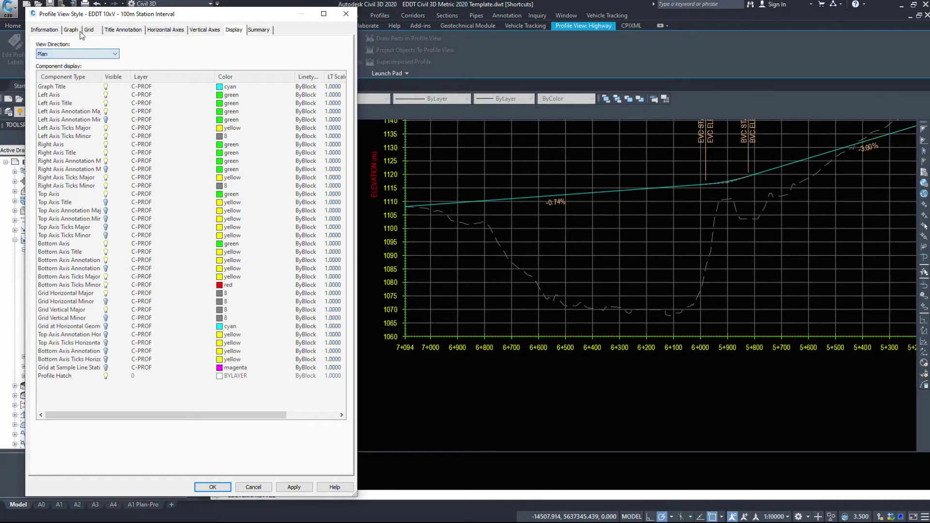
{"action": "left_click", "coordinate": [52, 99]}
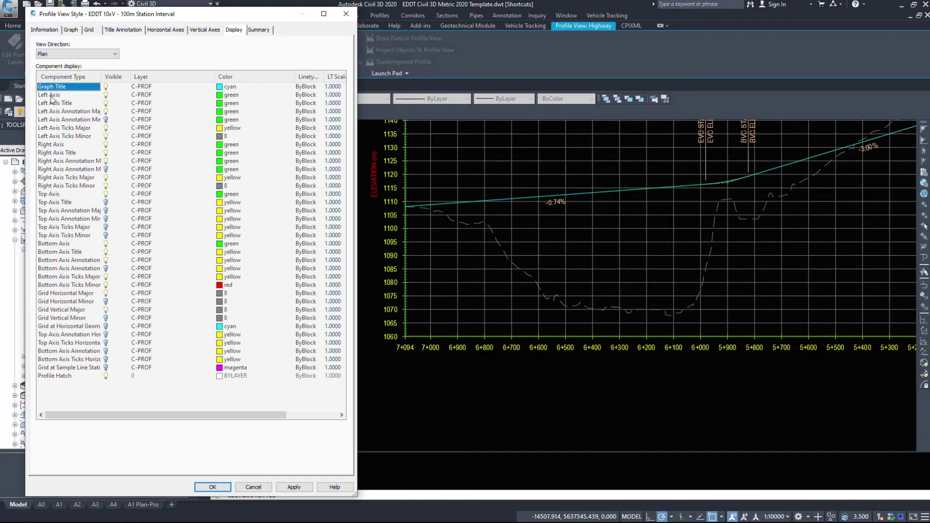
Hide the Right Axis component in the profile view and apply it, restoring its visibility and applying again.
{"action": "left_click", "coordinate": [54, 96]}
{"action": "left_click", "coordinate": [57, 146]}
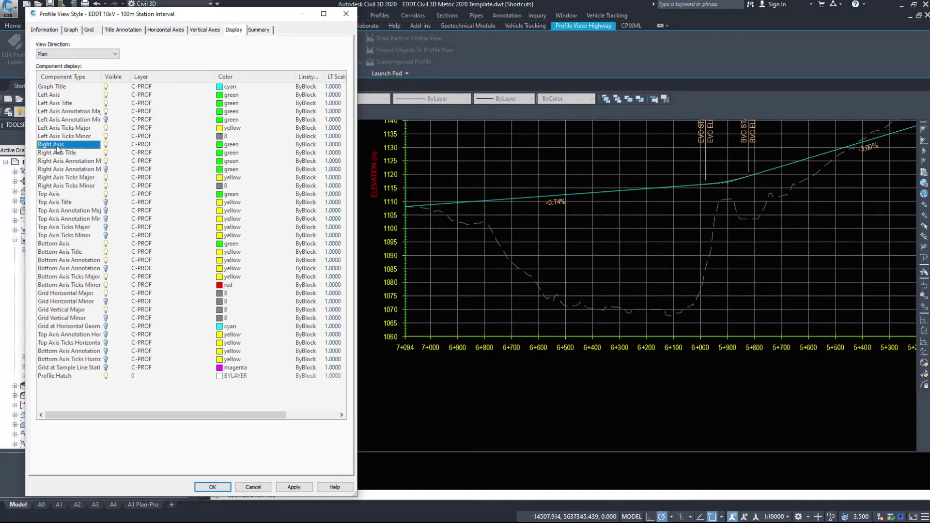
{"action": "left_click", "coordinate": [107, 145]}
{"action": "left_click", "coordinate": [294, 487]}
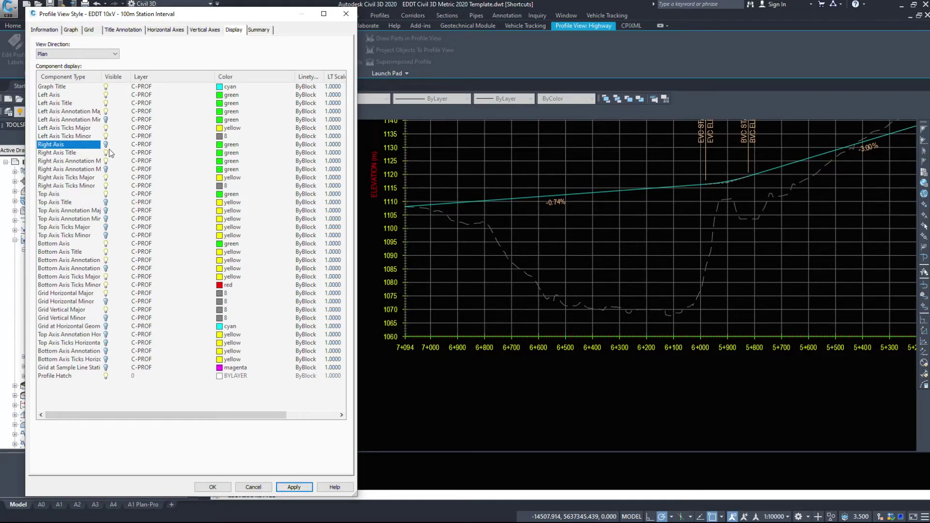
{"action": "left_click", "coordinate": [107, 144]}
{"action": "left_click", "coordinate": [291, 488]}
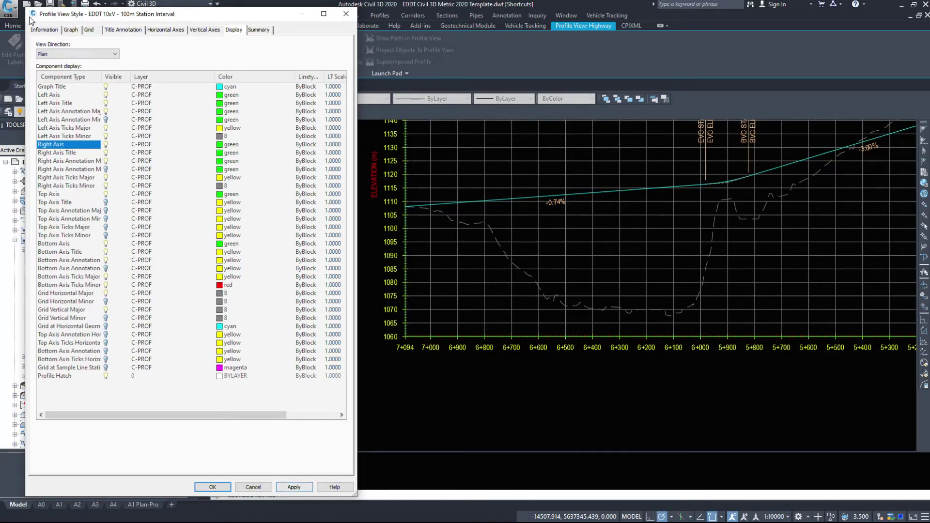
Examine the display components grouped by left, right, top and bottom axis, including their titles, annotations and ticks.
{"action": "left_click", "coordinate": [61, 96]}
{"action": "left_click", "coordinate": [60, 136], "text": "shift"}
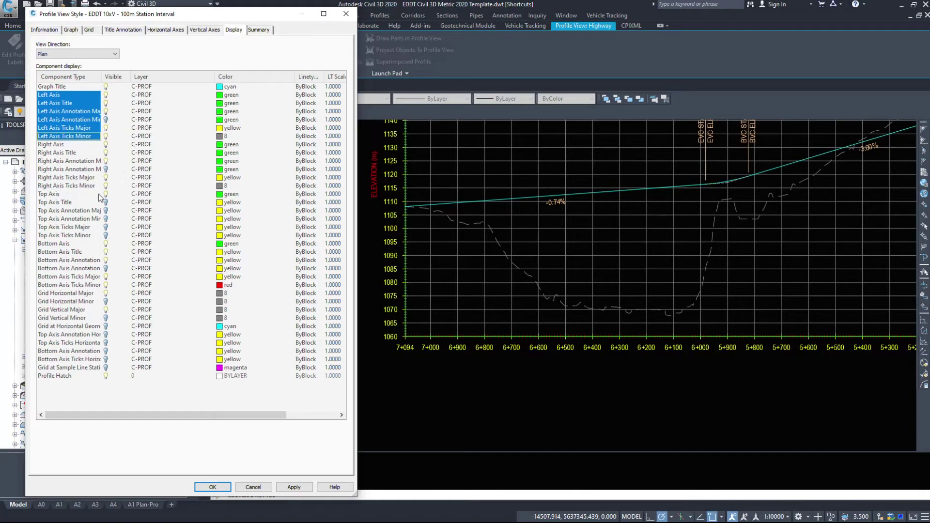
{"action": "left_click", "coordinate": [51, 144]}
{"action": "left_click", "coordinate": [50, 186], "text": "shift"}
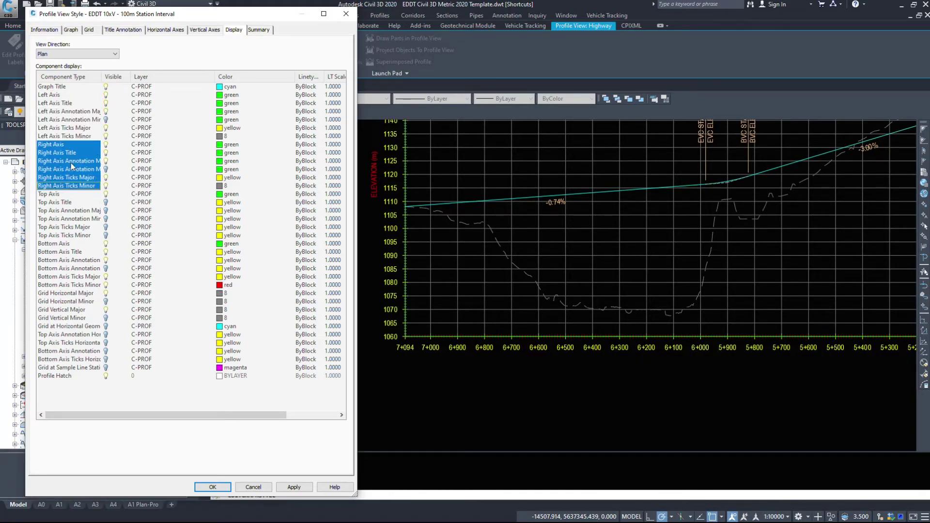
{"action": "left_click", "coordinate": [50, 194]}
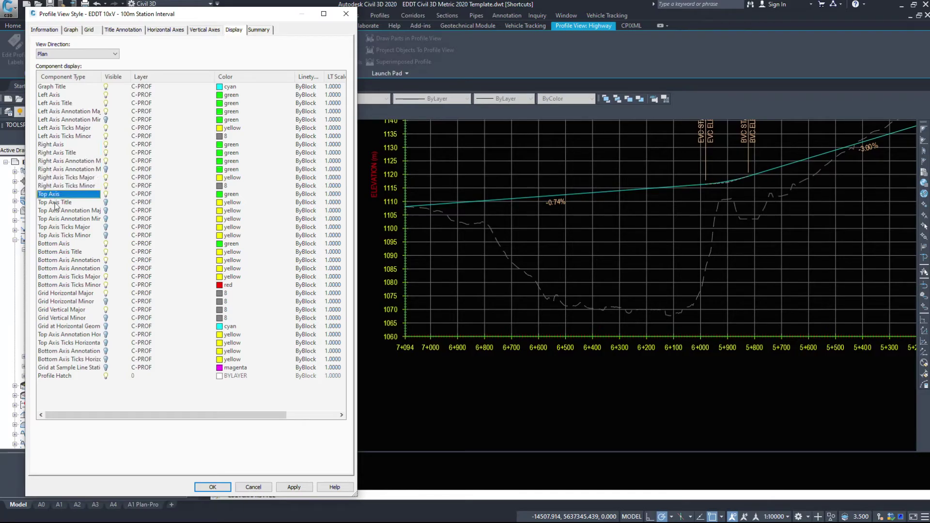
{"action": "left_click", "coordinate": [63, 236], "text": "shift"}
{"action": "left_click", "coordinate": [65, 245]}
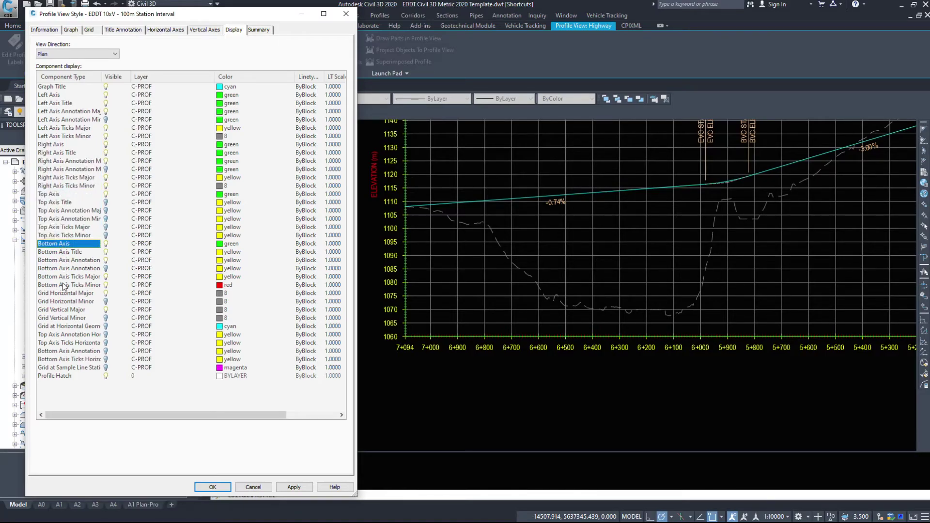
{"action": "left_click", "coordinate": [68, 286], "text": "shift"}
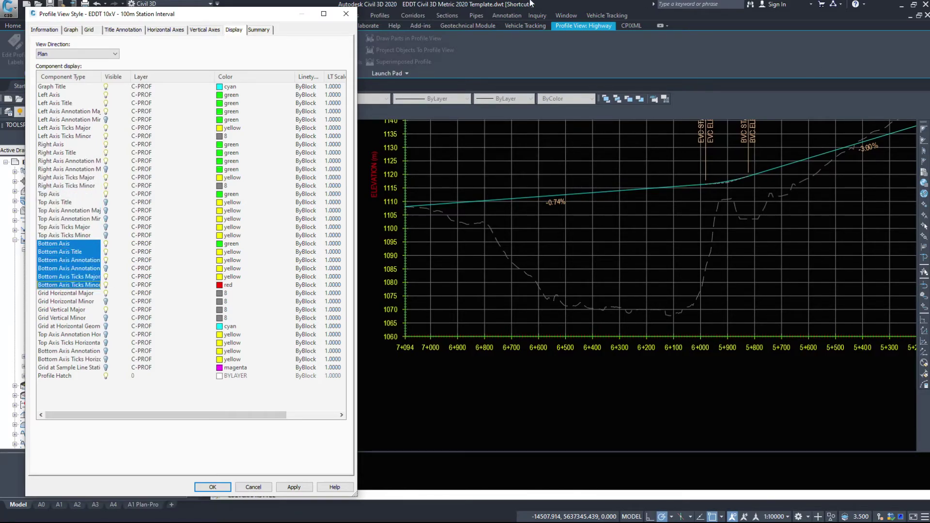
Show the Grid Horizontal Minor component and apply it, reverting it to hidden and applying again.
{"action": "left_click", "coordinate": [68, 293]}
{"action": "left_click", "coordinate": [71, 302]}
{"action": "left_click", "coordinate": [107, 302]}
{"action": "left_click", "coordinate": [285, 486]}
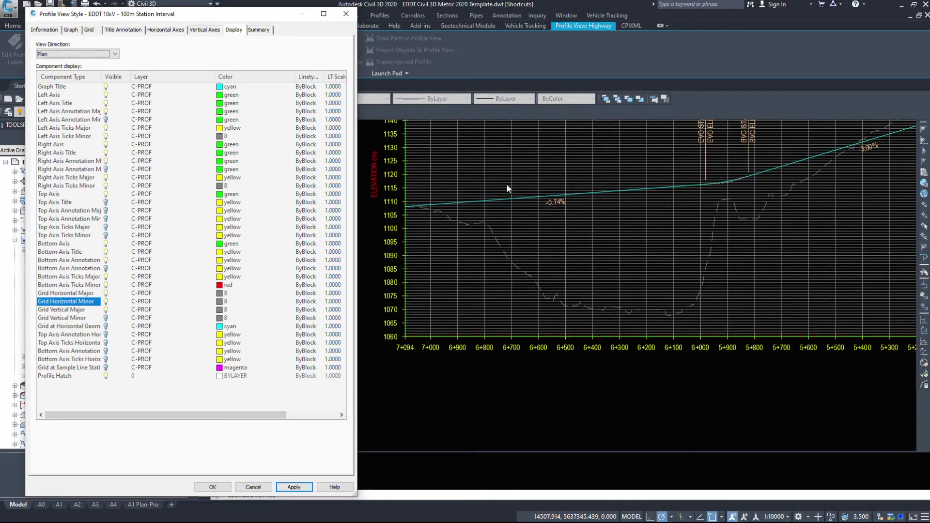
{"action": "left_click", "coordinate": [105, 302]}
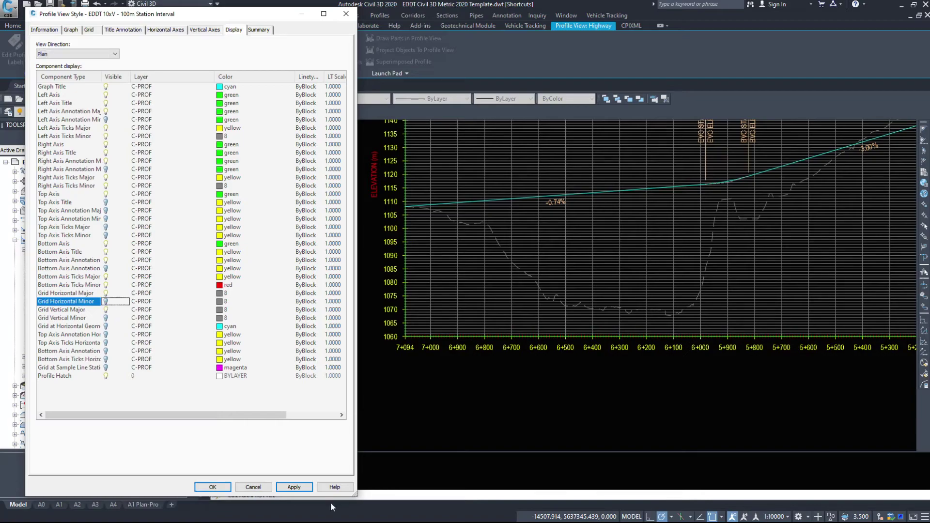
{"action": "left_click", "coordinate": [294, 487]}
Show the Grid at Horizontal Geometry Point component and apply it, reverting it to hidden and applying again.
{"action": "left_click", "coordinate": [73, 310]}
{"action": "left_click", "coordinate": [71, 318]}
{"action": "left_click", "coordinate": [67, 327]}
{"action": "left_click", "coordinate": [105, 326]}
{"action": "left_click", "coordinate": [287, 489]}
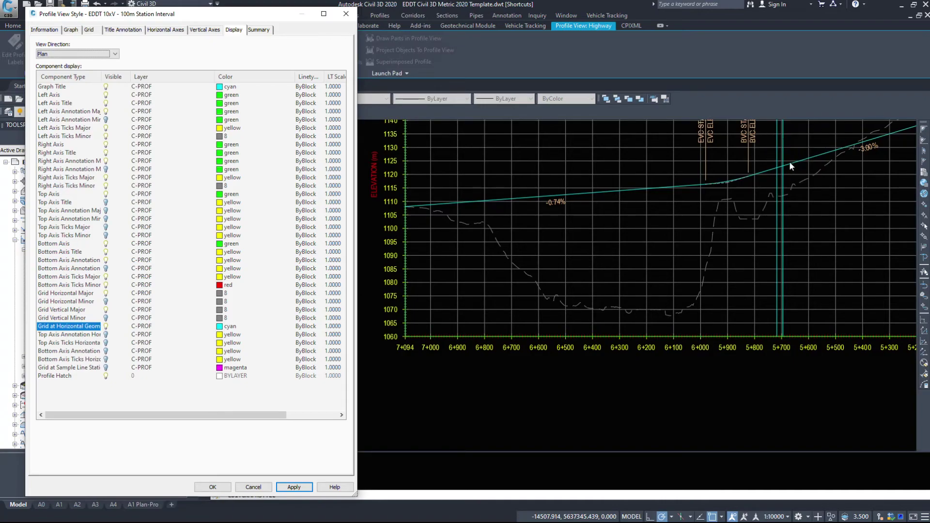
{"action": "left_click", "coordinate": [106, 327]}
{"action": "left_click", "coordinate": [281, 487]}
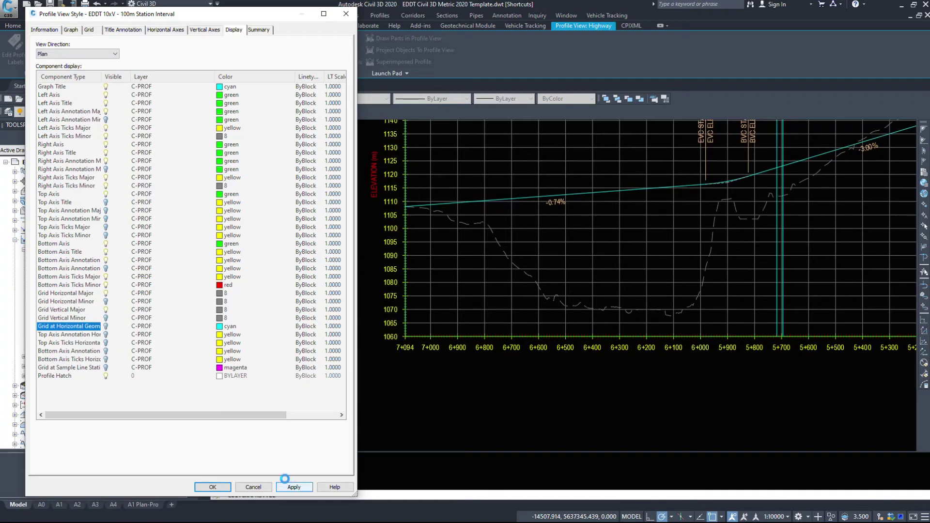
Widen the Component Type column and examine the top and bottom axis annotation and tick components for horizontal geometry points.
{"action": "left_click", "coordinate": [69, 343]}
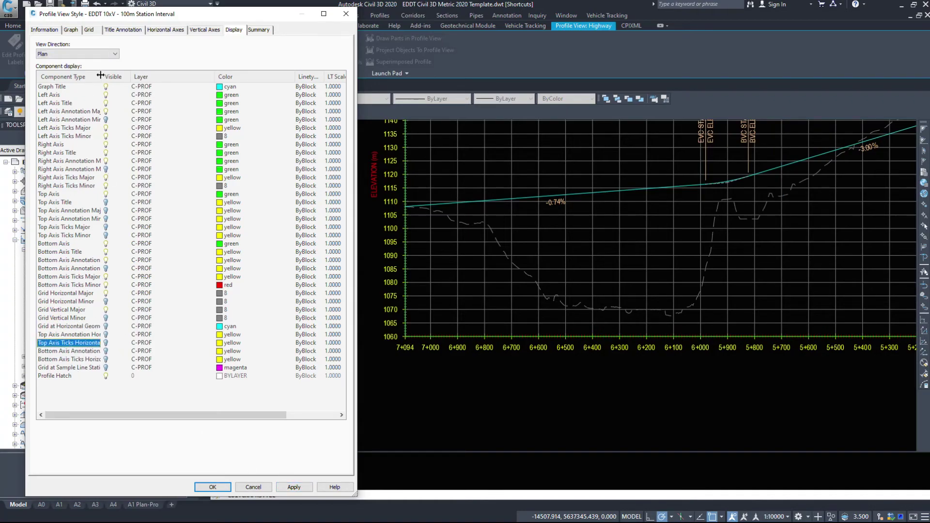
{"action": "left_click_drag", "start_coordinate": [101, 75], "coordinate": [150, 75]}
{"action": "left_click", "coordinate": [131, 351]}
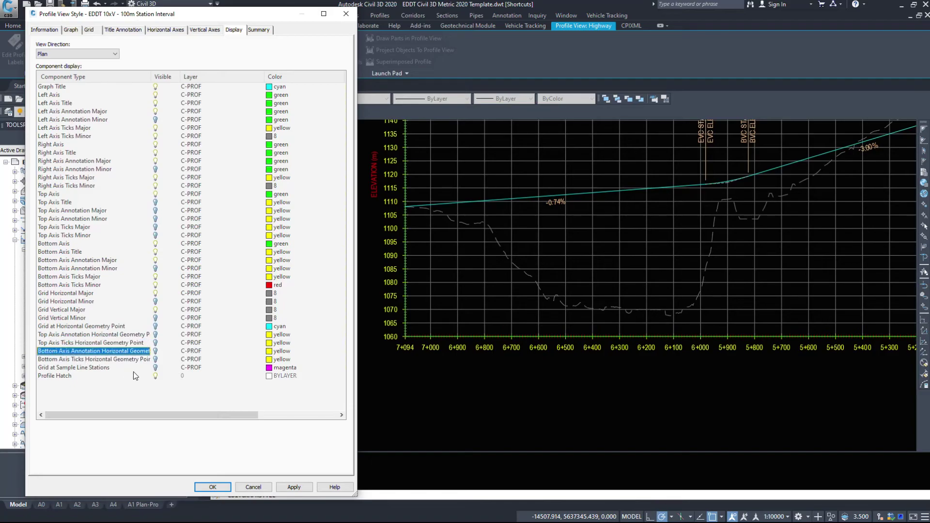
{"action": "left_click", "coordinate": [128, 343]}
{"action": "left_click", "coordinate": [107, 351]}
{"action": "left_click", "coordinate": [103, 359]}
Turn on visibility for Grid at Sample Line Stations and select the Profile Hatch component.
{"action": "left_click", "coordinate": [91, 368]}
{"action": "left_click", "coordinate": [158, 369]}
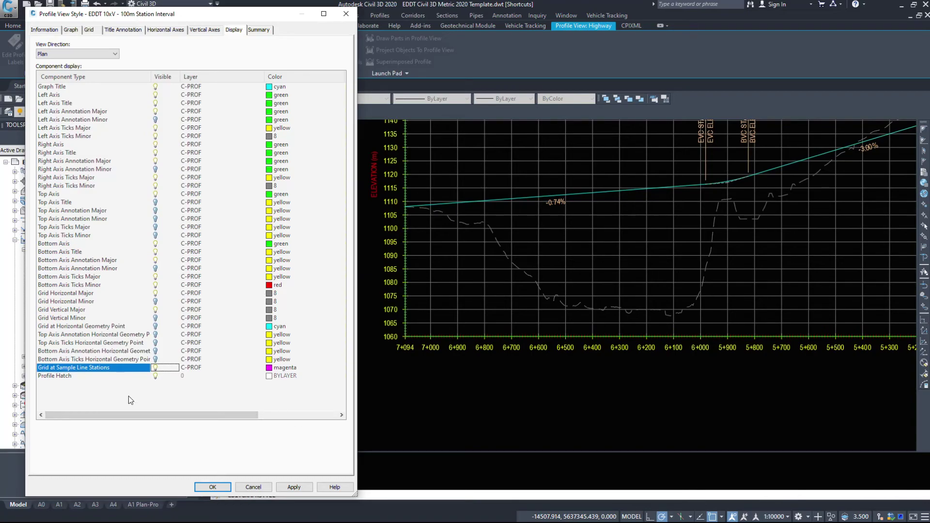
{"action": "left_click", "coordinate": [78, 376]}
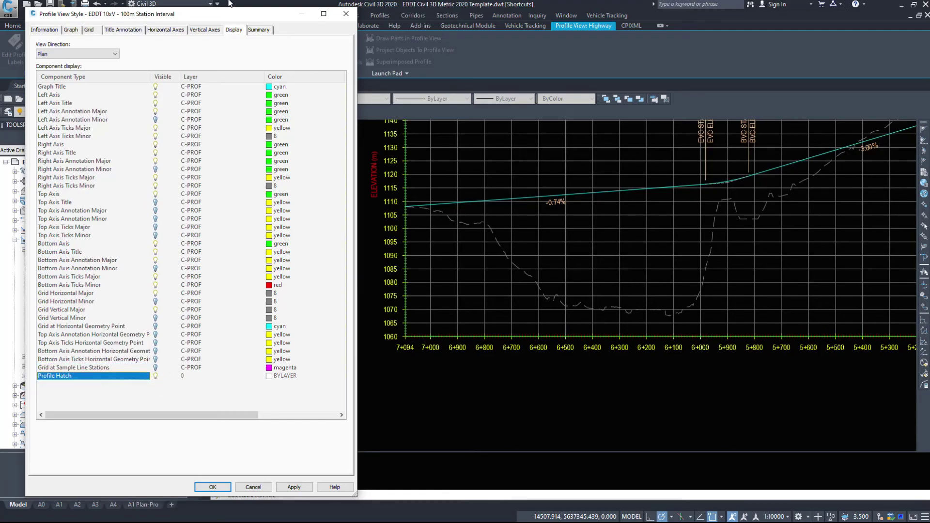
Expand every property category in the style summary, from Information to Bottom Axis, and review the listed values.
{"action": "mouse_move", "coordinate": [274, 21]}
{"action": "left_mouse_down"}
{"action": "mouse_move", "coordinate": [251, 2]}
{"action": "mouse_move", "coordinate": [251, 18]}
{"action": "mouse_move", "coordinate": [284, 18]}
{"action": "mouse_move", "coordinate": [260, 25]}
{"action": "left_mouse_up"}
{"action": "left_click", "coordinate": [318, 38]}
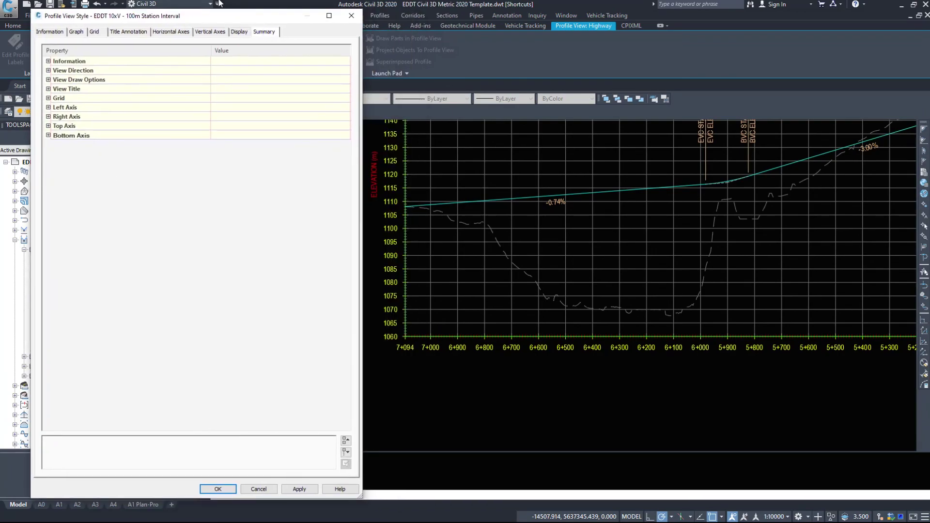
{"action": "left_click", "coordinate": [48, 136]}
{"action": "left_click", "coordinate": [48, 126]}
{"action": "left_click", "coordinate": [48, 117]}
{"action": "left_click", "coordinate": [47, 107]}
{"action": "left_click", "coordinate": [48, 97]}
{"action": "left_click", "coordinate": [47, 89]}
{"action": "left_click", "coordinate": [48, 80]}
{"action": "left_click", "coordinate": [48, 71]}
{"action": "left_click", "coordinate": [48, 61]}
{"action": "scroll", "coordinate": [205, 185], "scroll_direction": "down", "scroll_amount": 7}
{"action": "scroll", "coordinate": [206, 185], "scroll_direction": "down", "scroll_amount": 20}
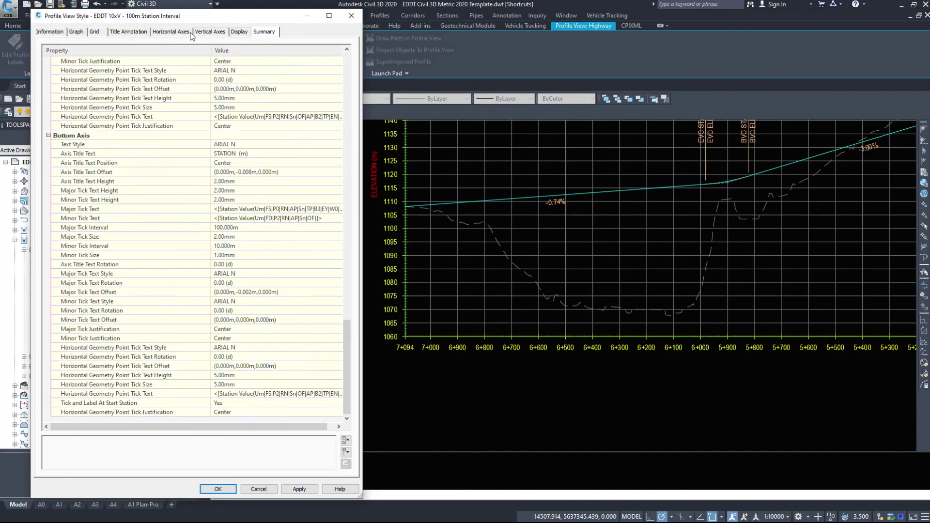
Revisit the style's title annotation and summary settings, finishing on its general information with name and description.
{"action": "left_click", "coordinate": [140, 35]}
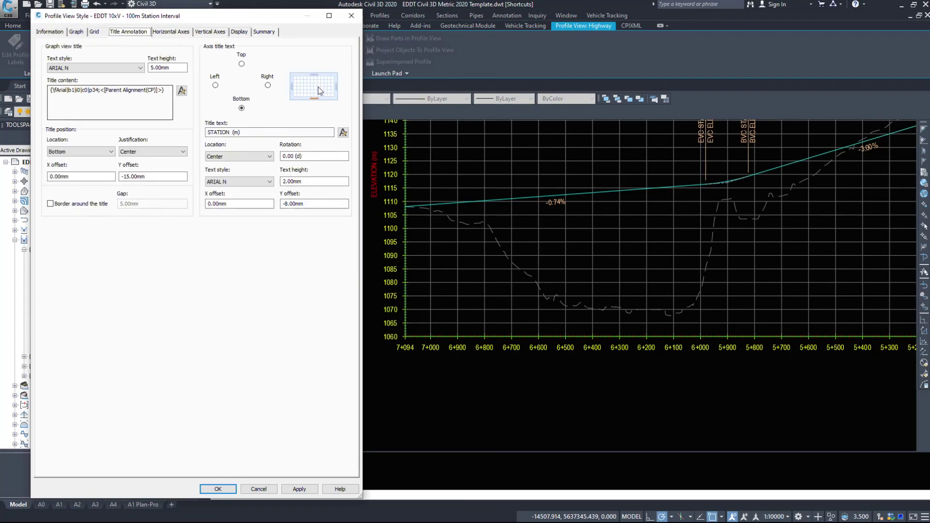
{"action": "left_click", "coordinate": [258, 32]}
{"action": "left_click", "coordinate": [59, 33]}
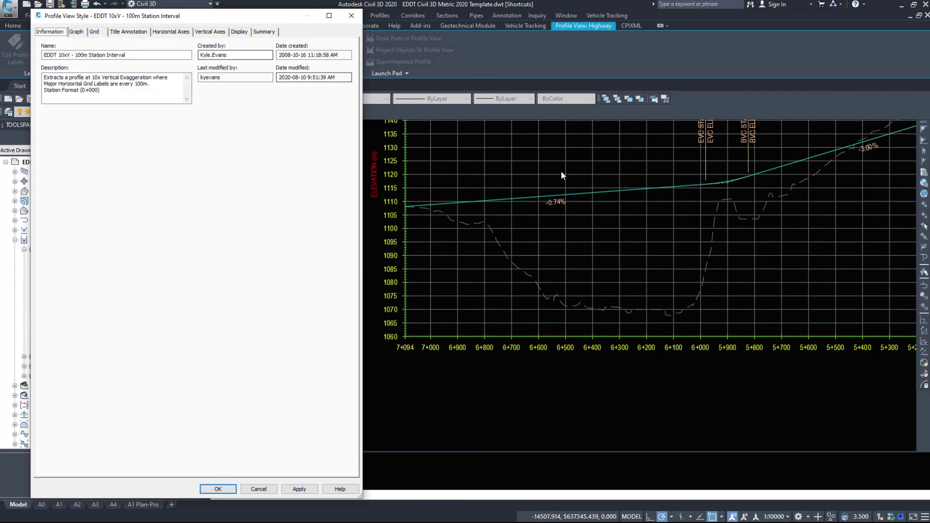